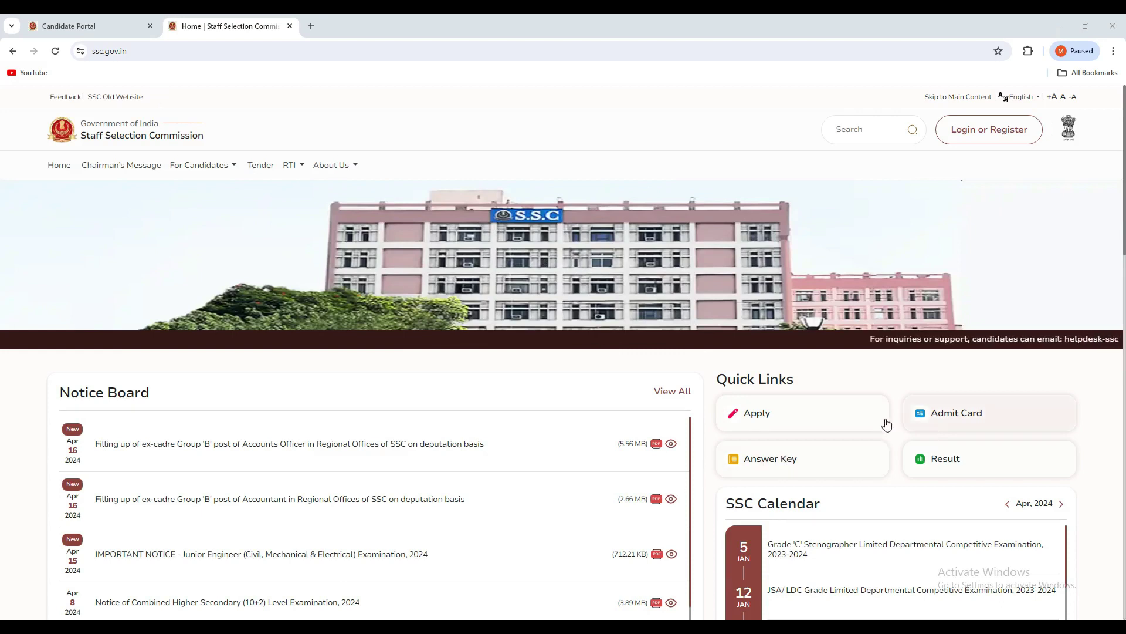
# - View the new-user registration page and the registration number, password and captcha fields of the candidate login form
pyautogui.click(985, 135)
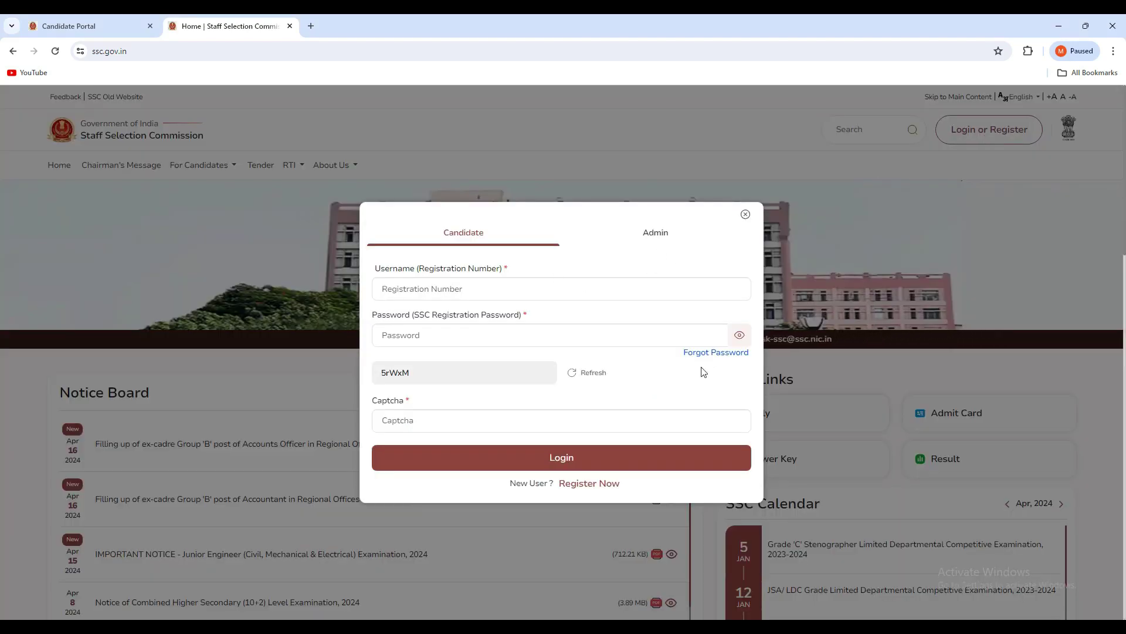
pyautogui.click(590, 492)
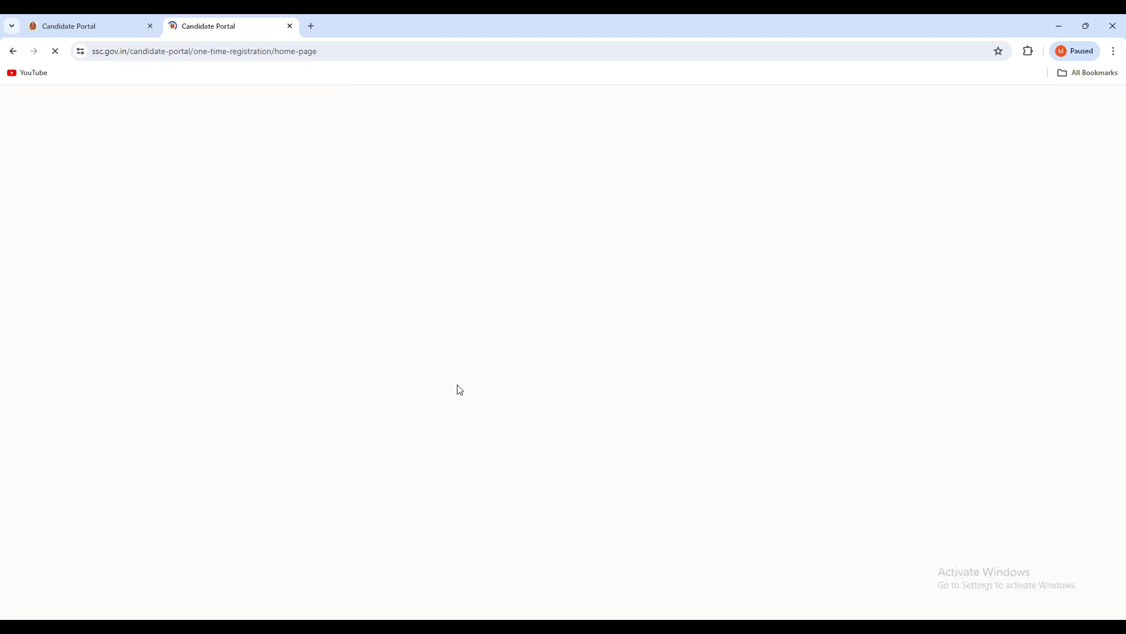
pyautogui.hotkey('alt', 'Left')
pyautogui.click(386, 293)
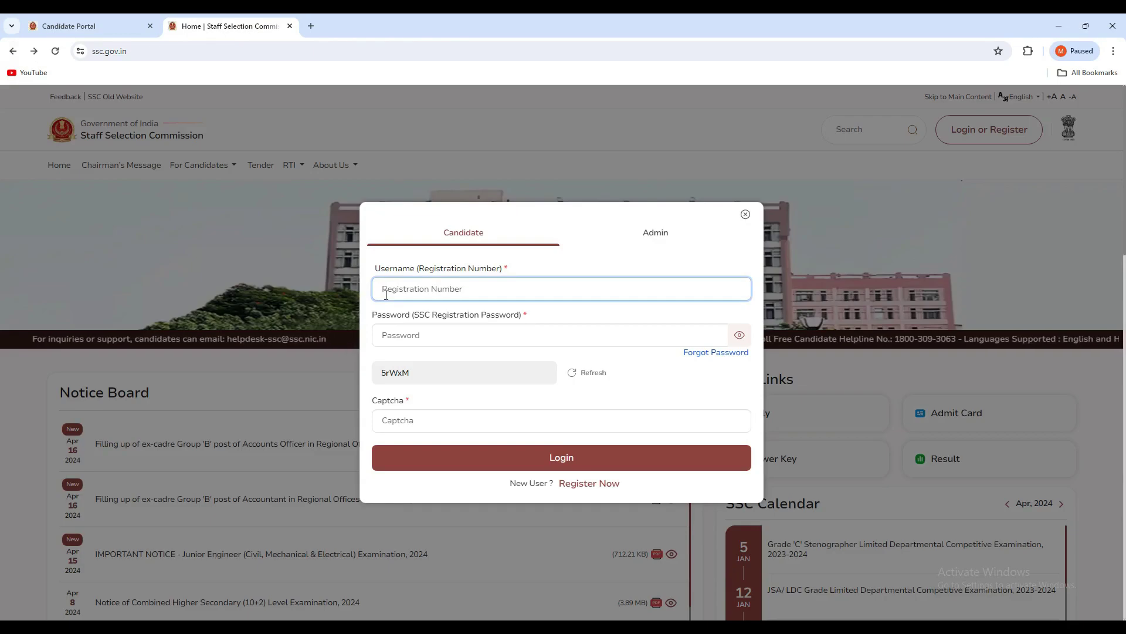
pyautogui.click(421, 343)
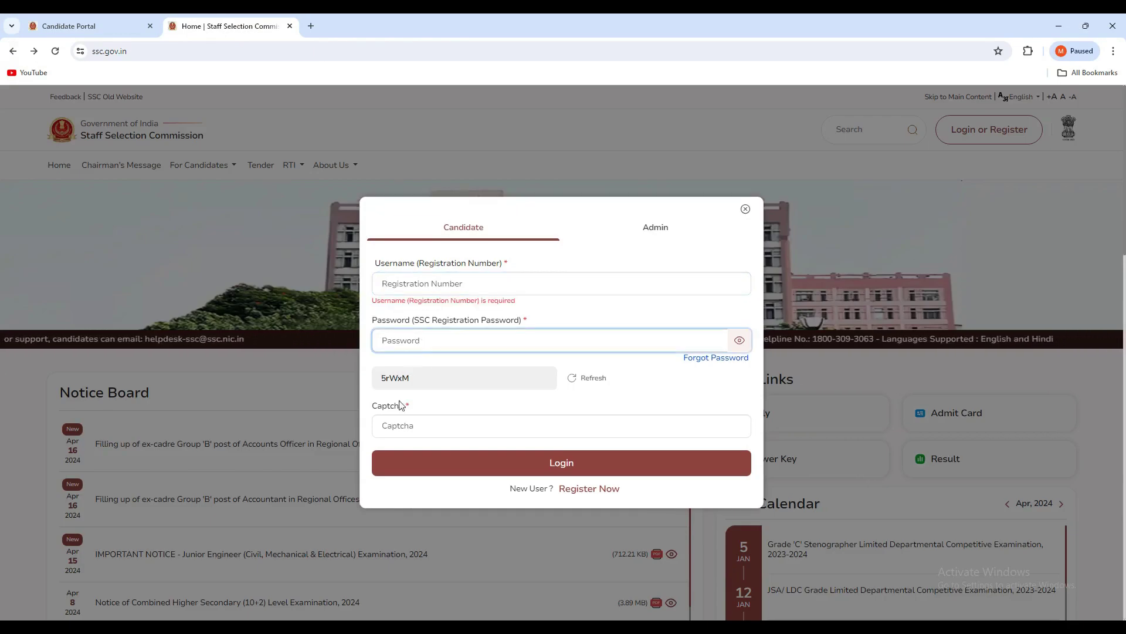
pyautogui.click(395, 426)
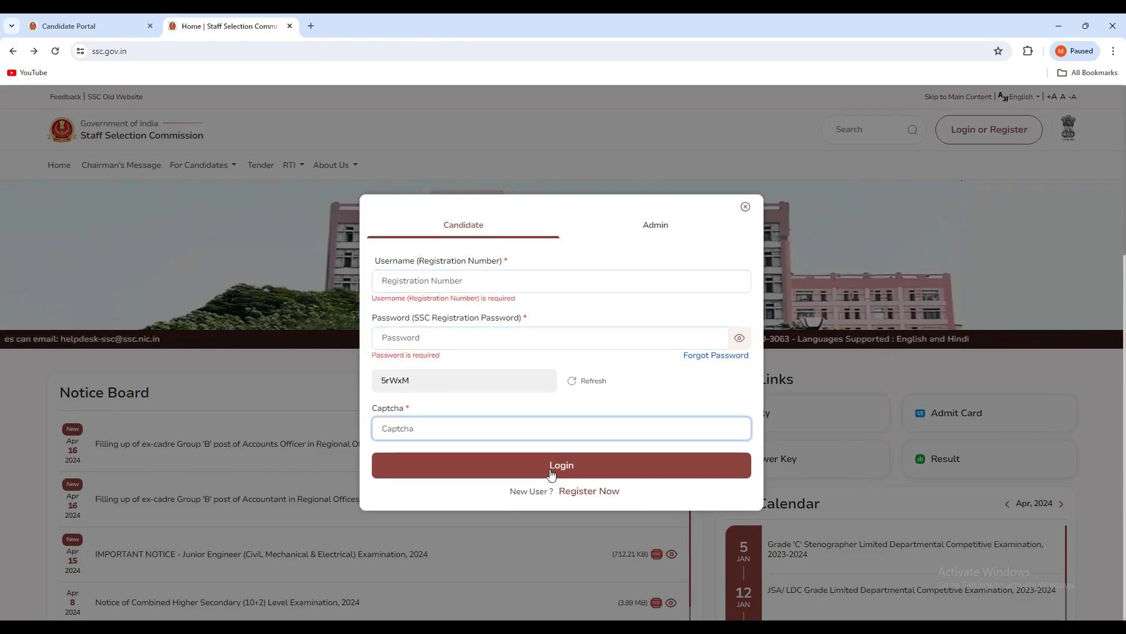
# - Apply for the Combined Higher Secondary Level (10+2) Examination from the logged-in candidate dashboard and save the prefilled personal details
pyautogui.hotkey('ctrl', 'shift', 'Tab')
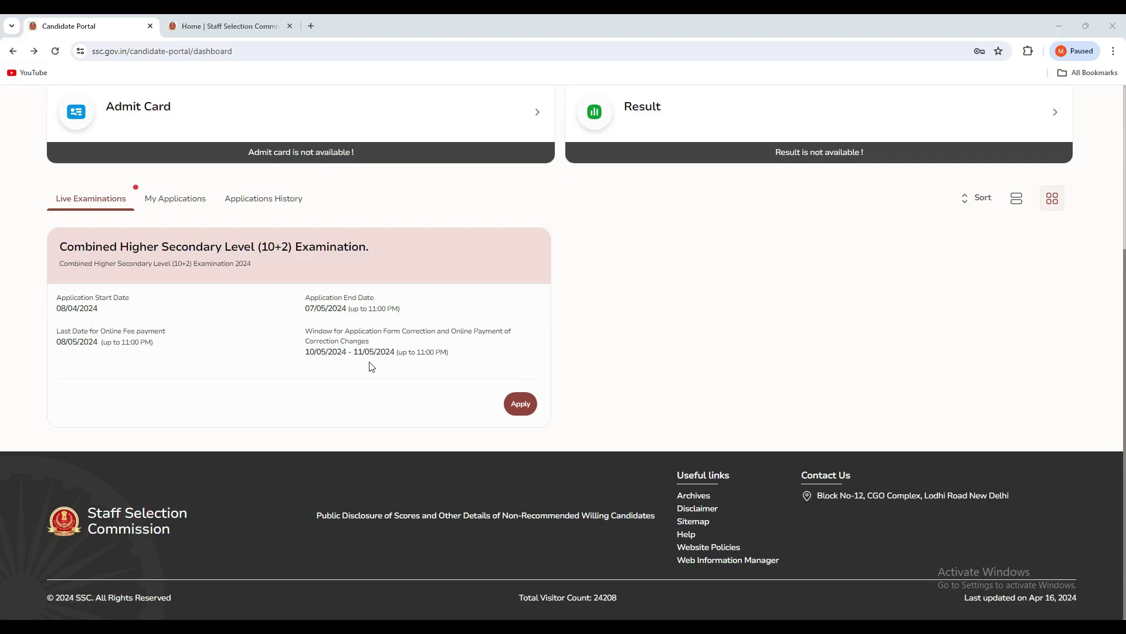
pyautogui.click(521, 405)
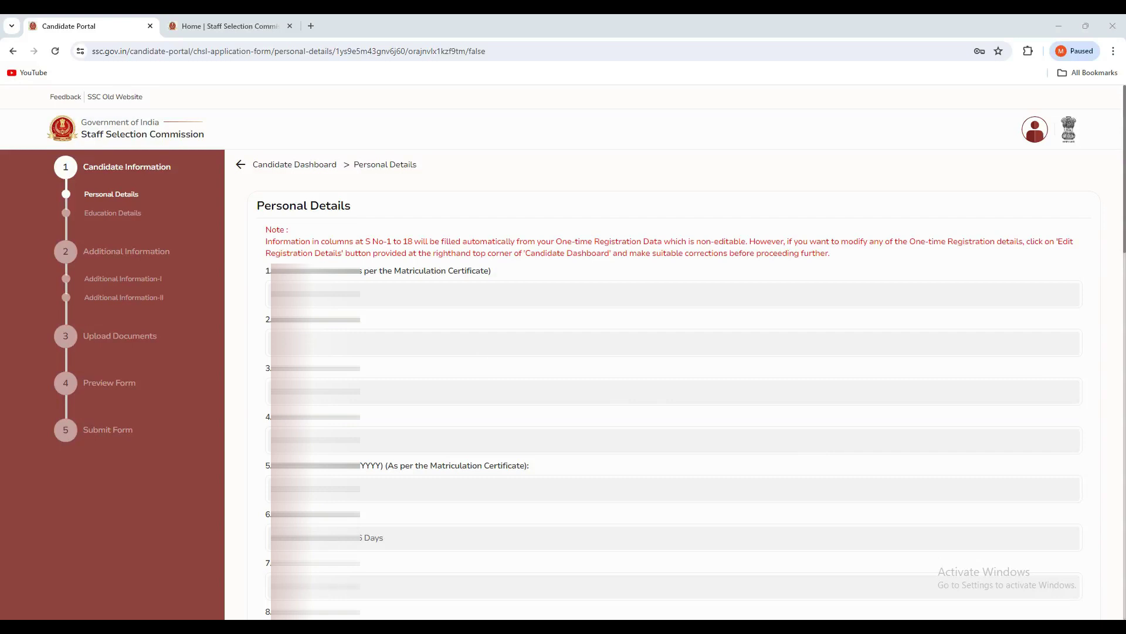
pyautogui.scroll(-15, 1056, 397)
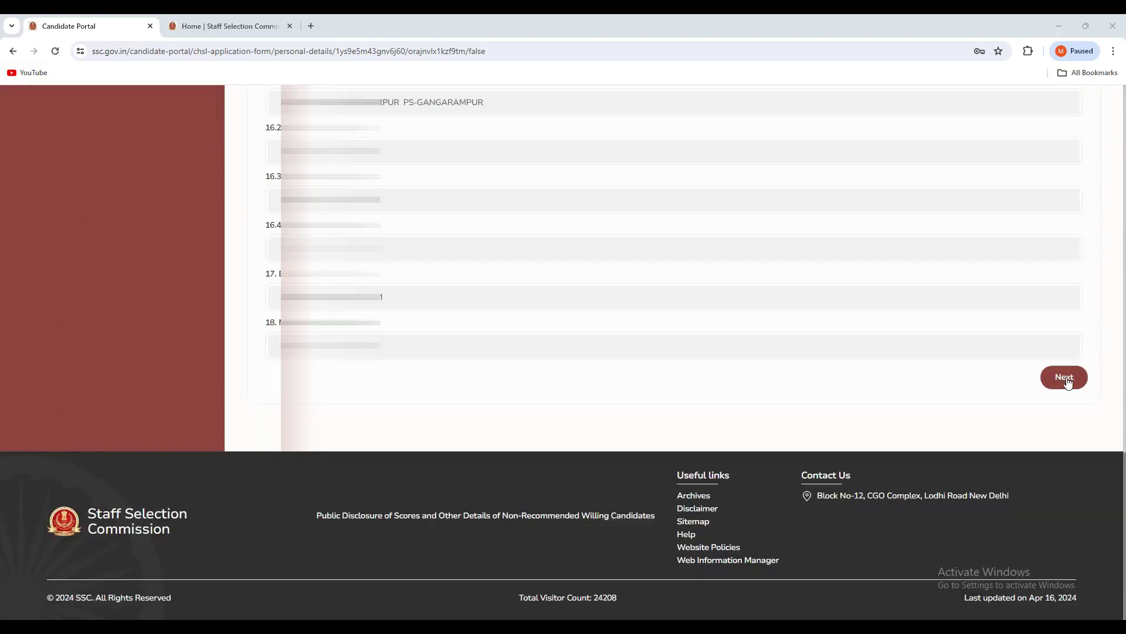
pyautogui.click(1062, 376)
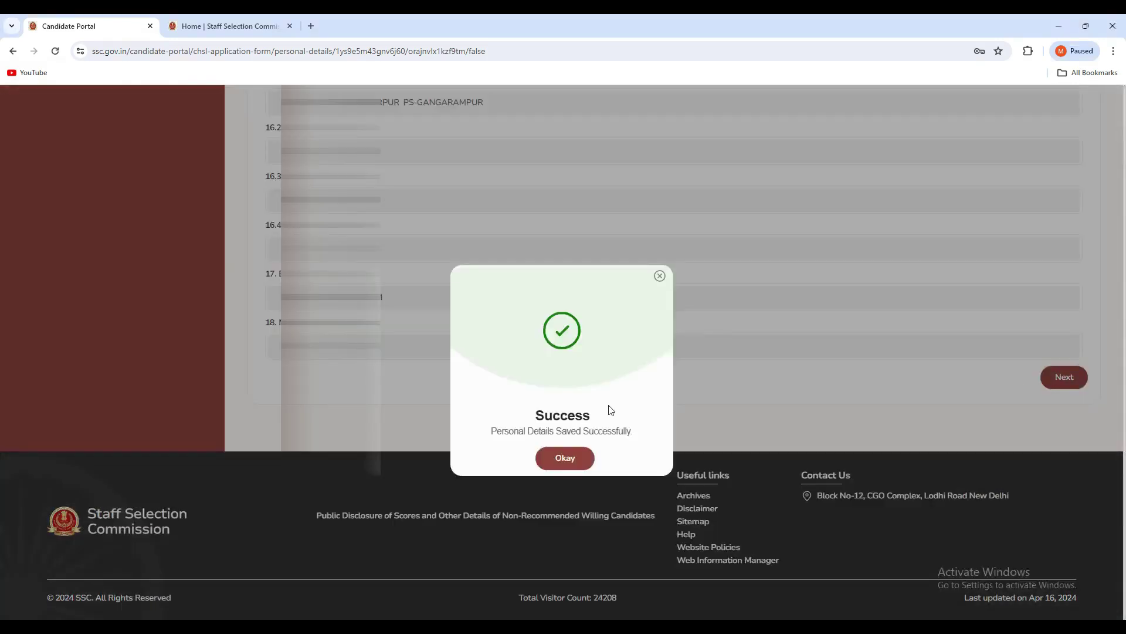
pyautogui.click(569, 463)
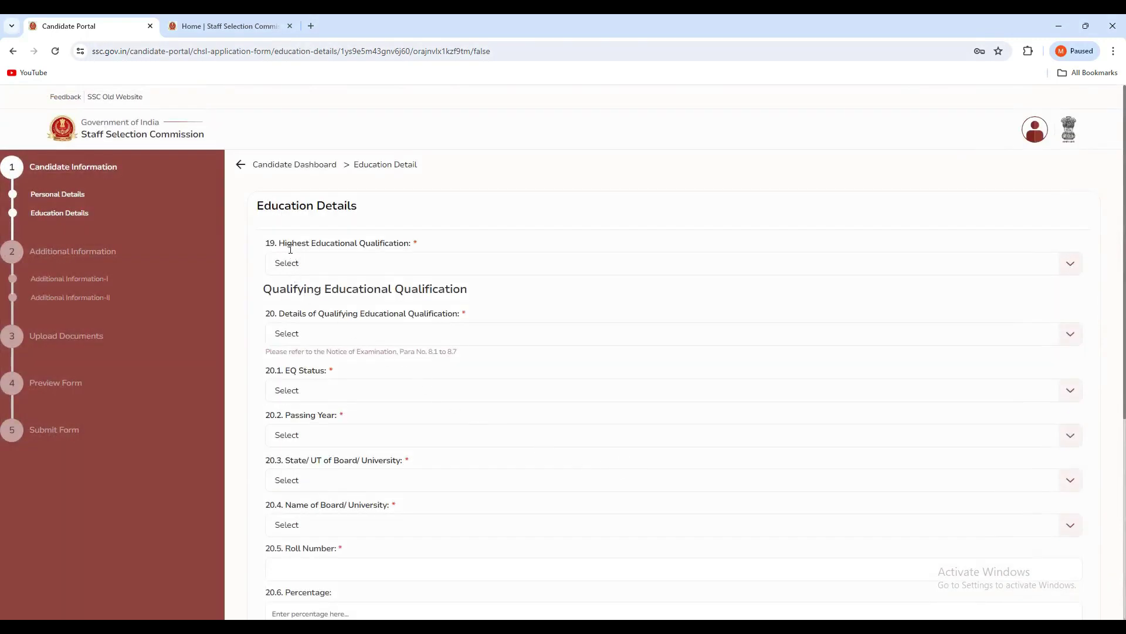
# - Set the highest educational qualification to Higher Secondary (10+2) and the qualifying educational qualification to 12th Standard
pyautogui.click(349, 262)
pyautogui.click(290, 309)
pyautogui.click(327, 336)
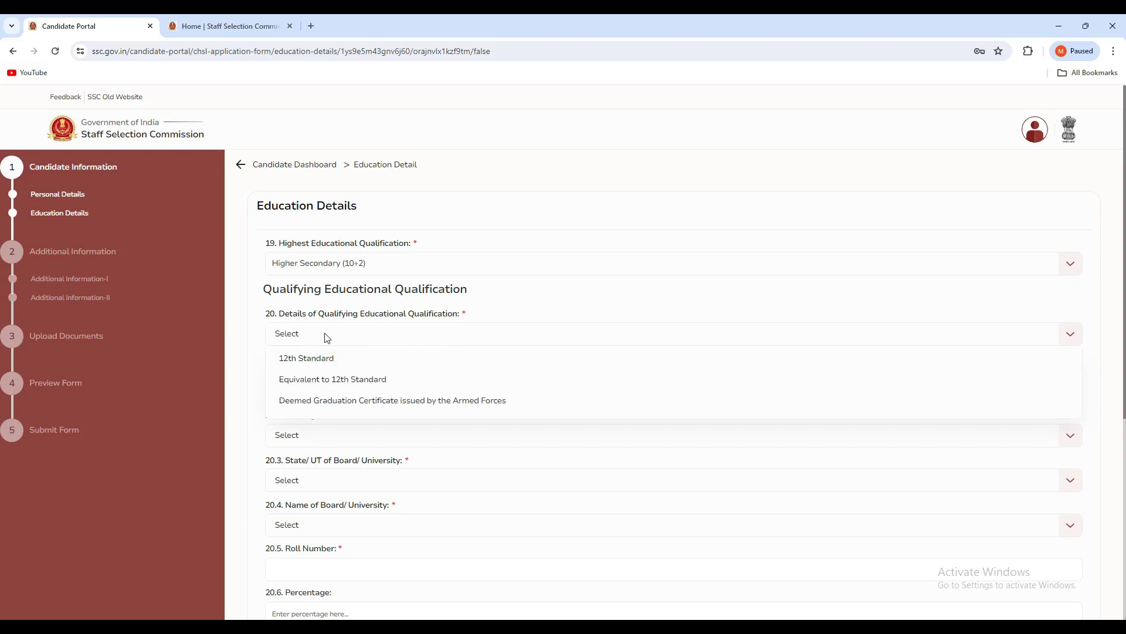
pyautogui.click(311, 365)
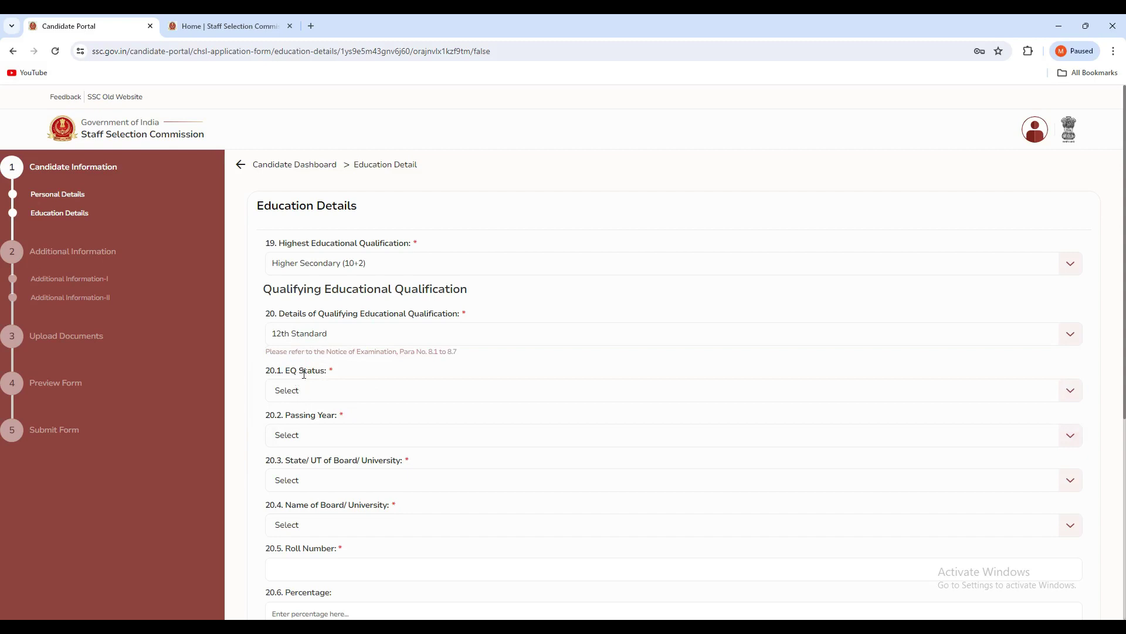
# - Set the EQ status of the qualifying qualification to Passed and its passing year to 2014
pyautogui.click(300, 393)
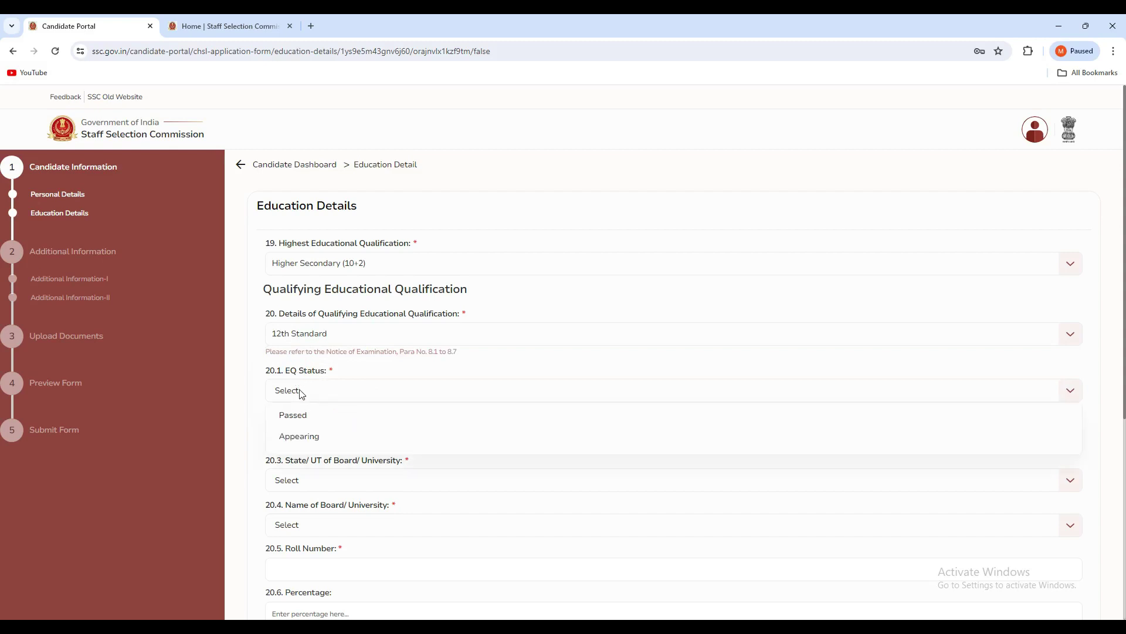
pyautogui.click(310, 423)
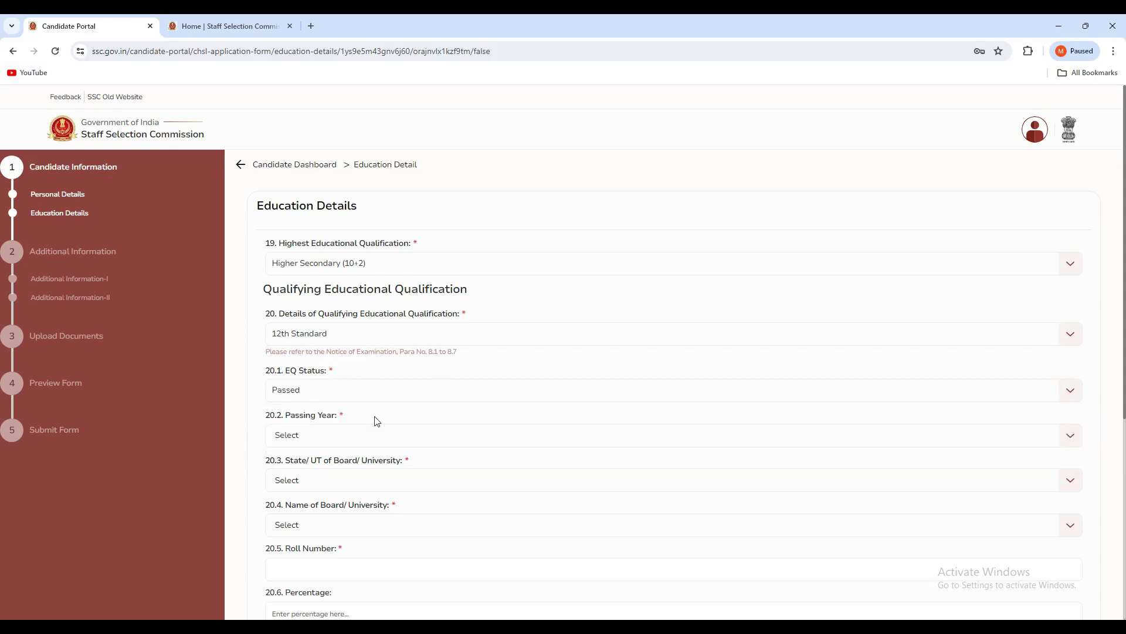
pyautogui.click(317, 438)
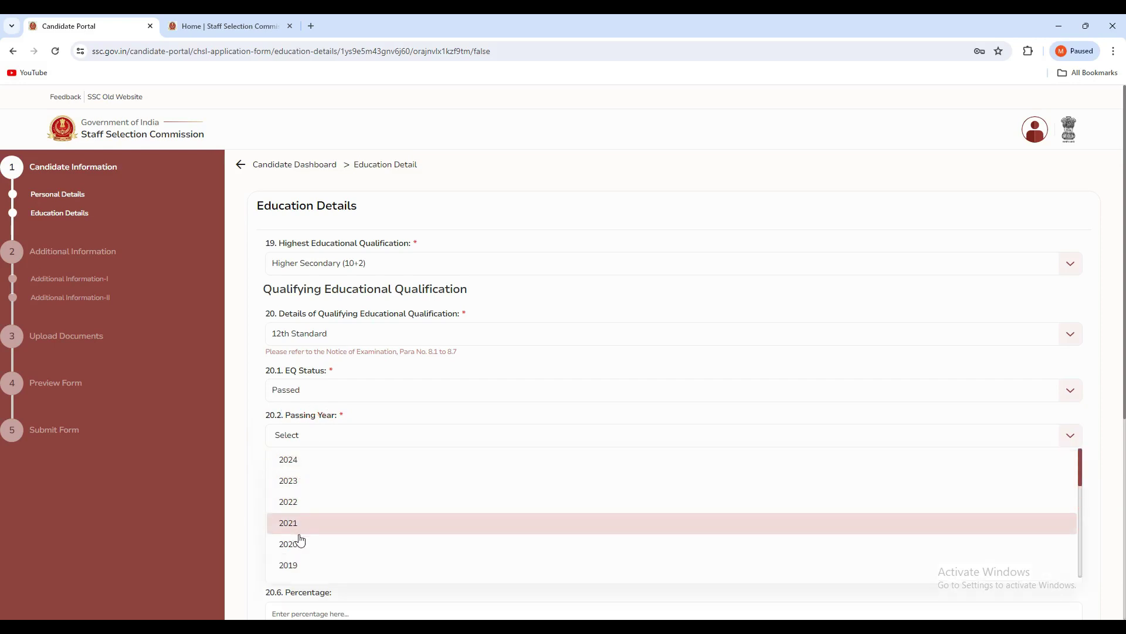
pyautogui.scroll(-2, 300, 536)
pyautogui.click(299, 555)
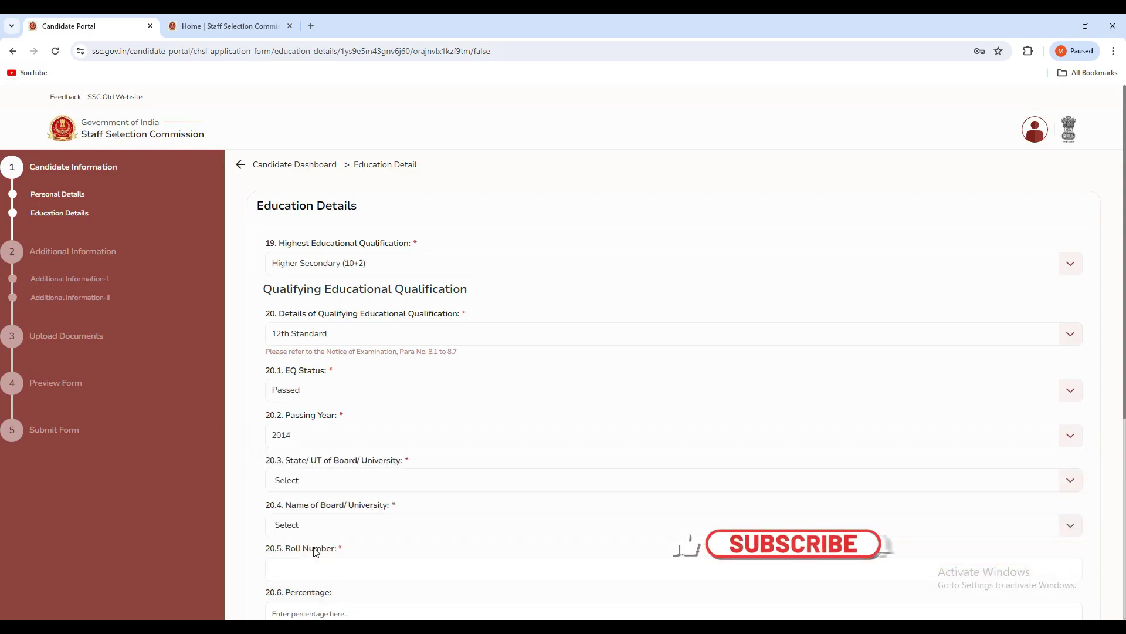
# - Set the board's state to West Bengal and the board to West Bengal Council of Higher Secondary Education, West Bengal
pyautogui.scroll(-1, 294, 435)
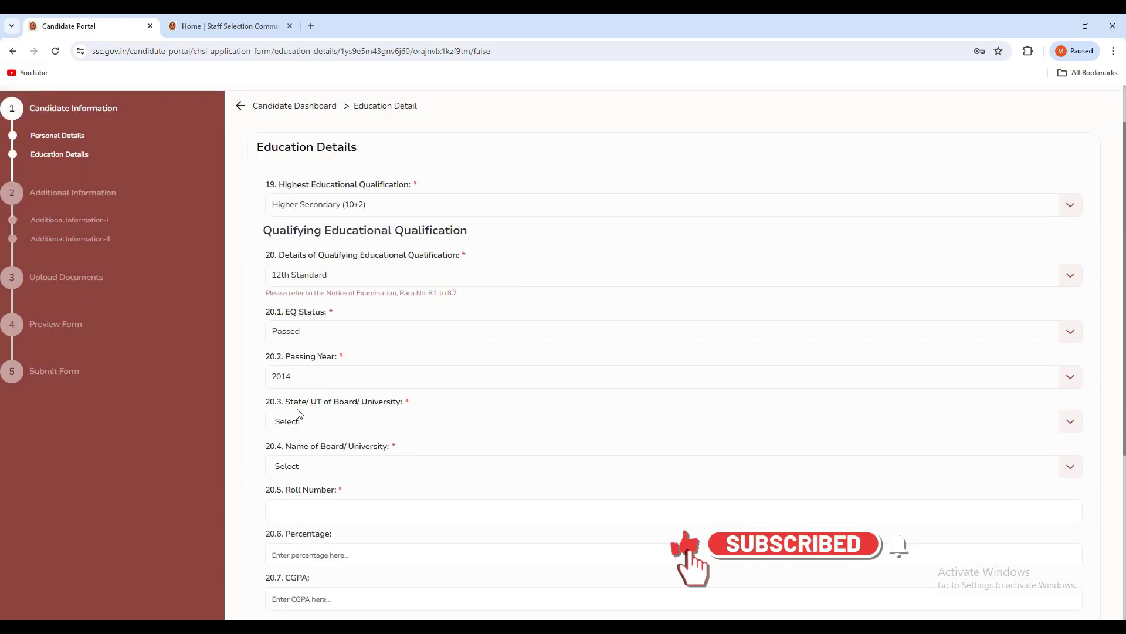
pyautogui.scroll(-4, 326, 475)
pyautogui.scroll(2, 326, 425)
pyautogui.click(320, 305)
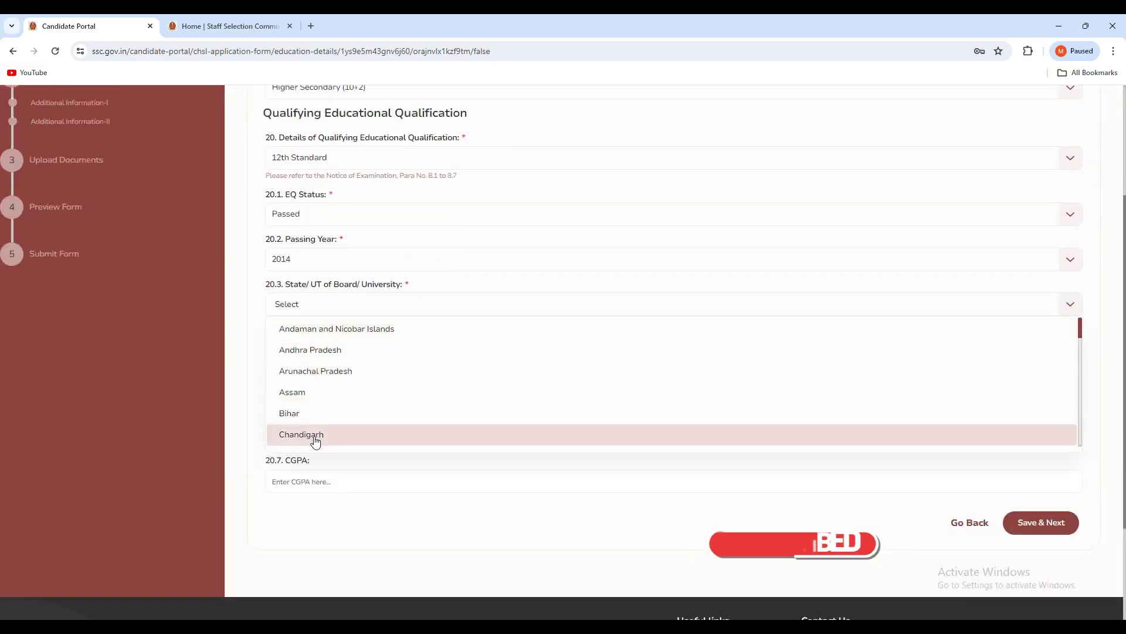
pyautogui.scroll(-10, 314, 440)
pyautogui.click(313, 441)
pyautogui.click(317, 347)
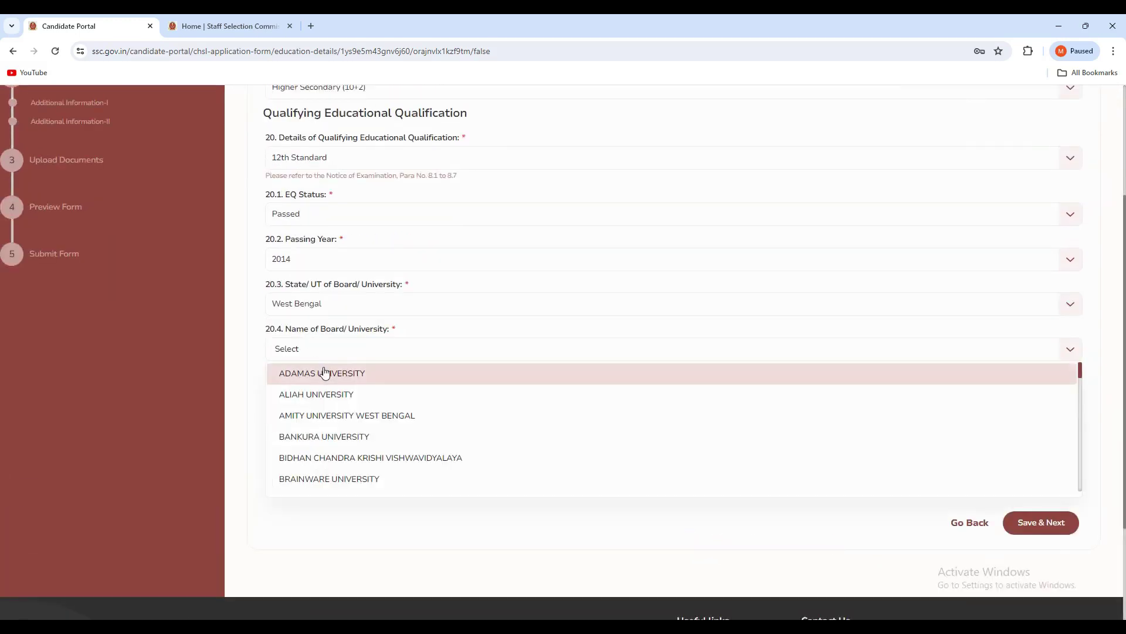
pyautogui.scroll(-15, 329, 376)
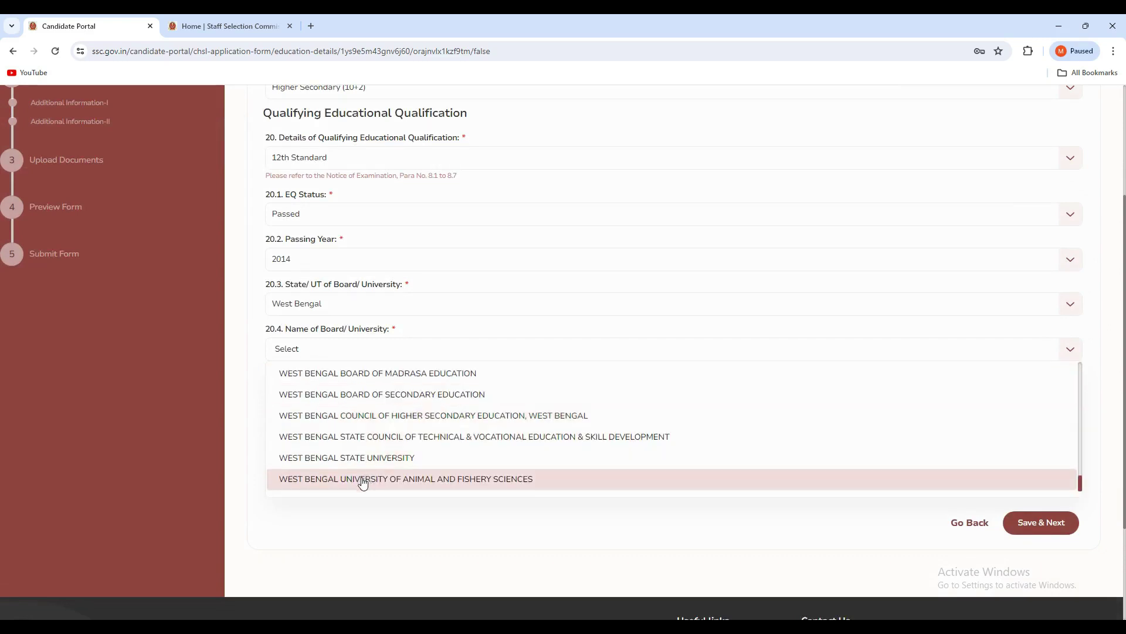
pyautogui.click(317, 415)
# - Complete the roll number, percentage and CGPA section and save the education details
pyautogui.click(312, 394)
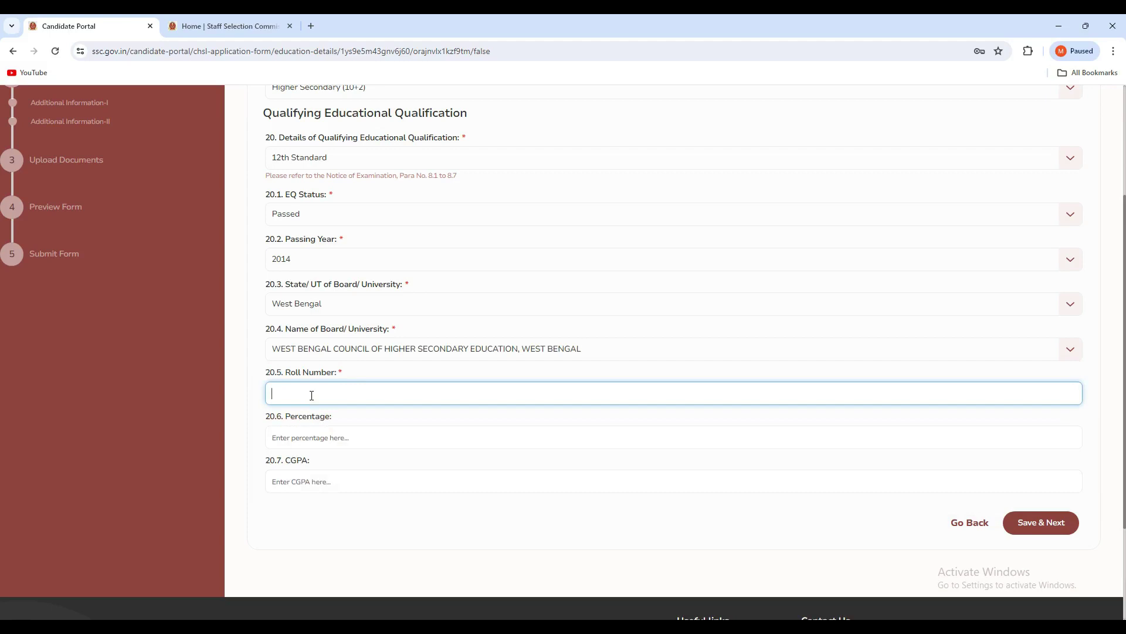
pyautogui.click(333, 443)
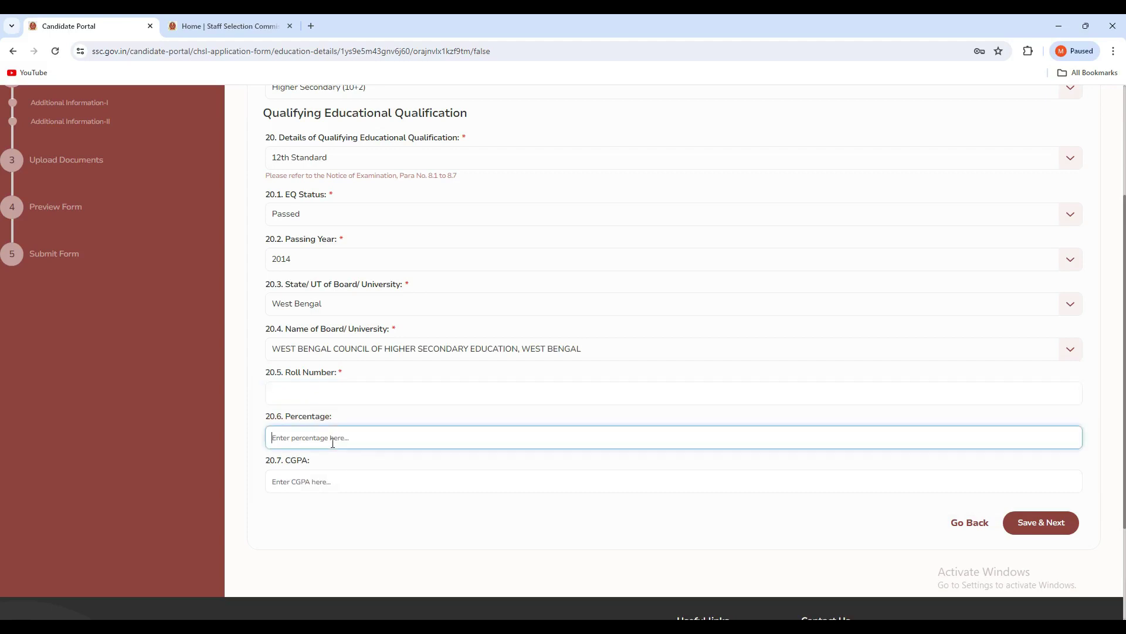
pyautogui.click(346, 486)
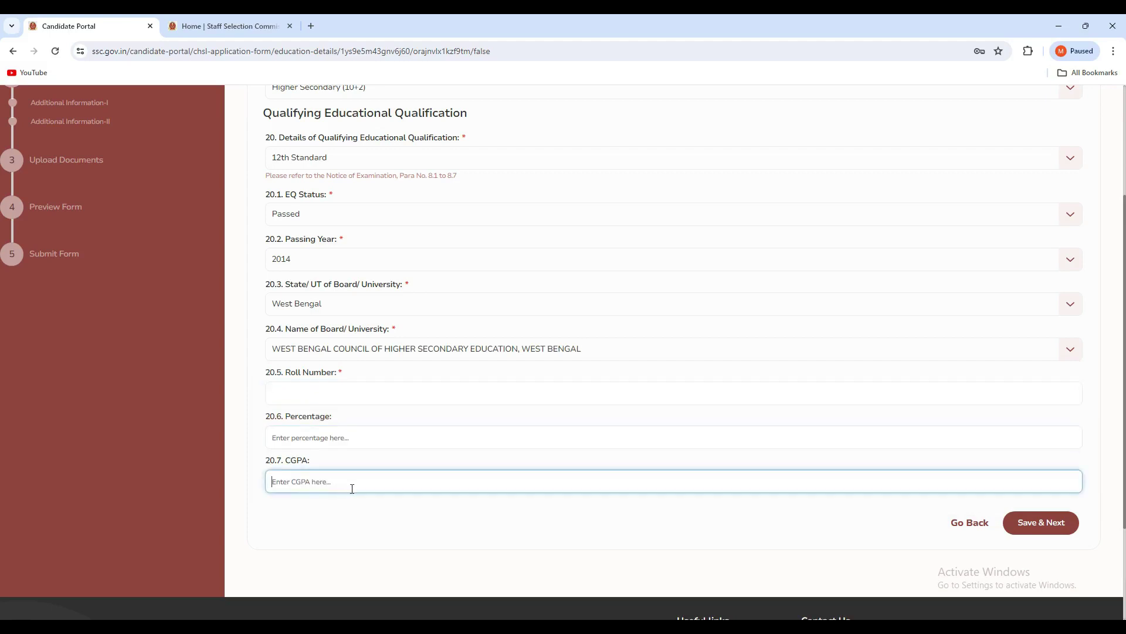
pyautogui.click(1017, 522)
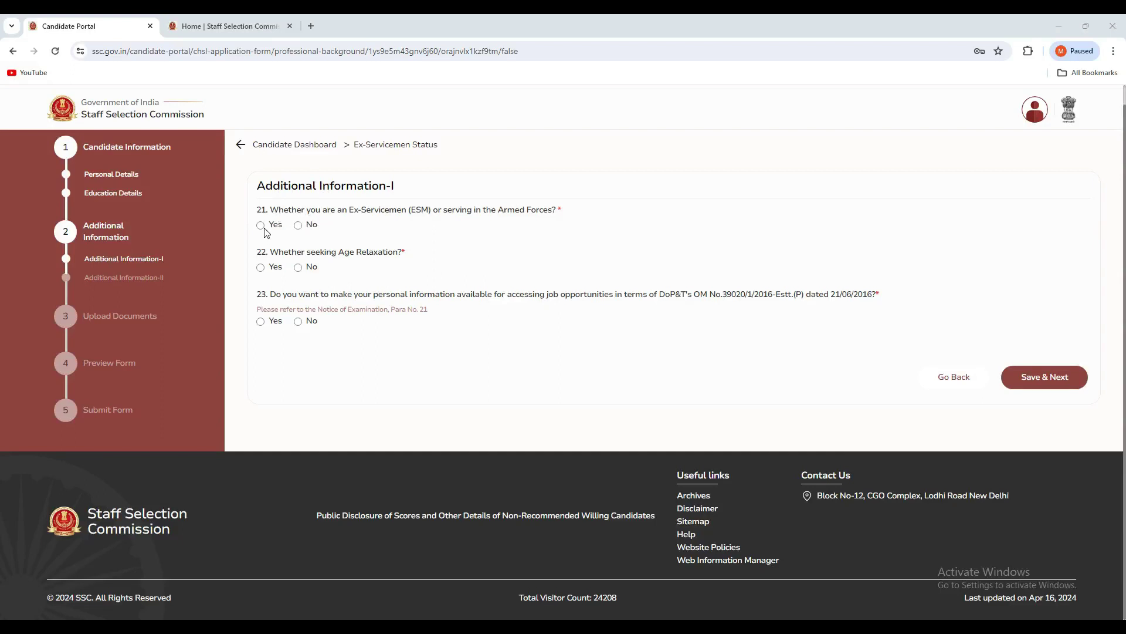
# - Save Additional Information-I with ex-servicemen status No, age relaxation Yes under code 01 - SC/ST, and personal information sharing No
pyautogui.click(298, 229)
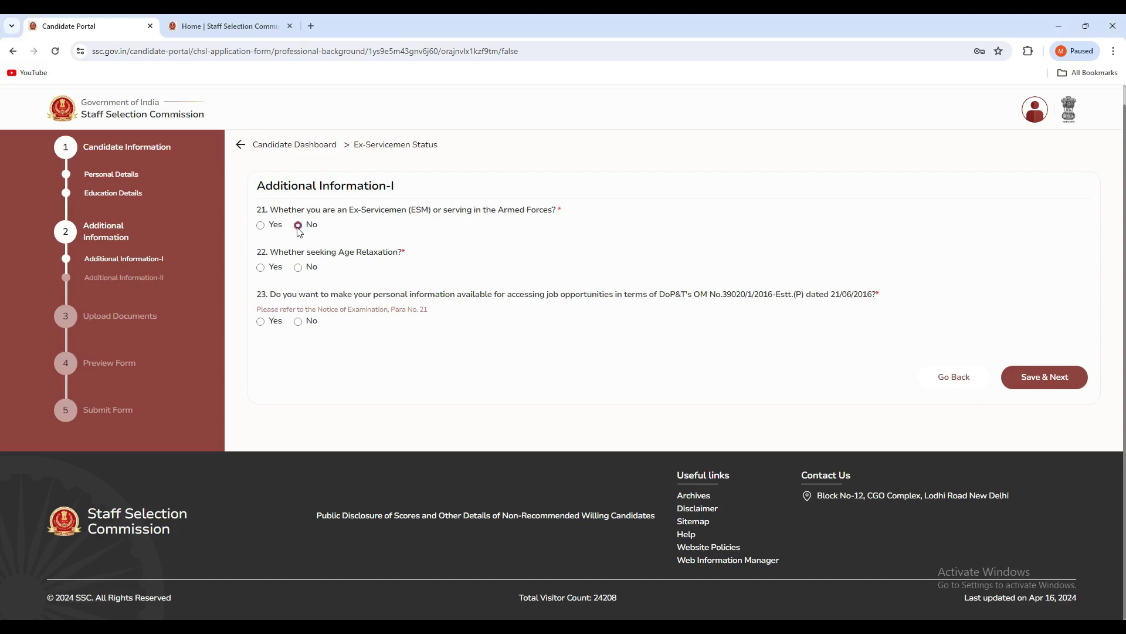
pyautogui.click(265, 271)
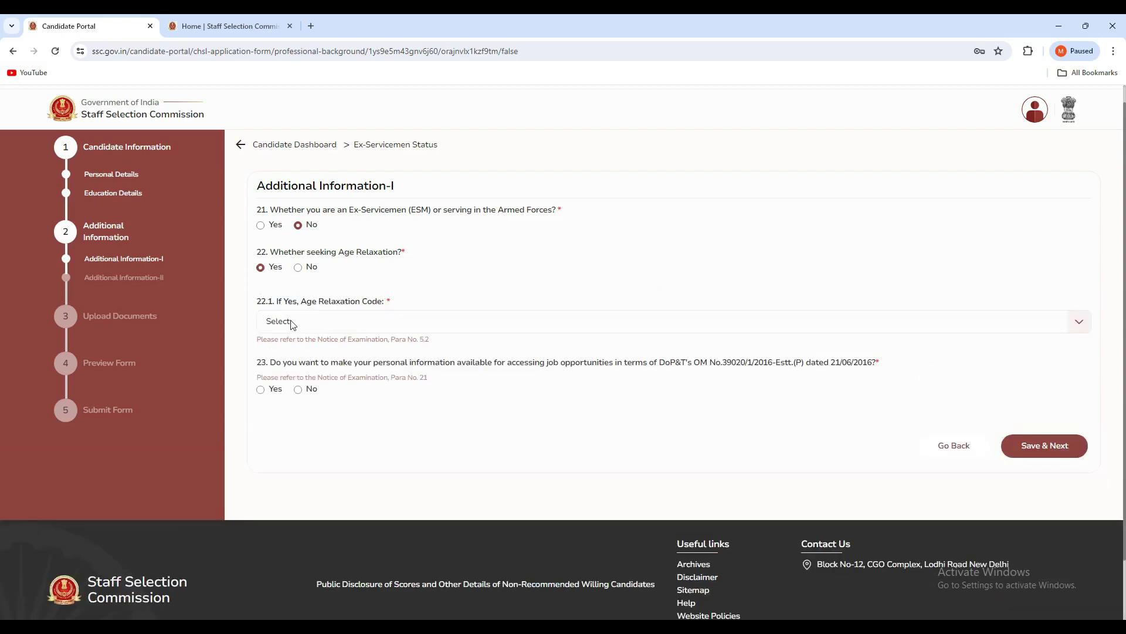
pyautogui.click(328, 323)
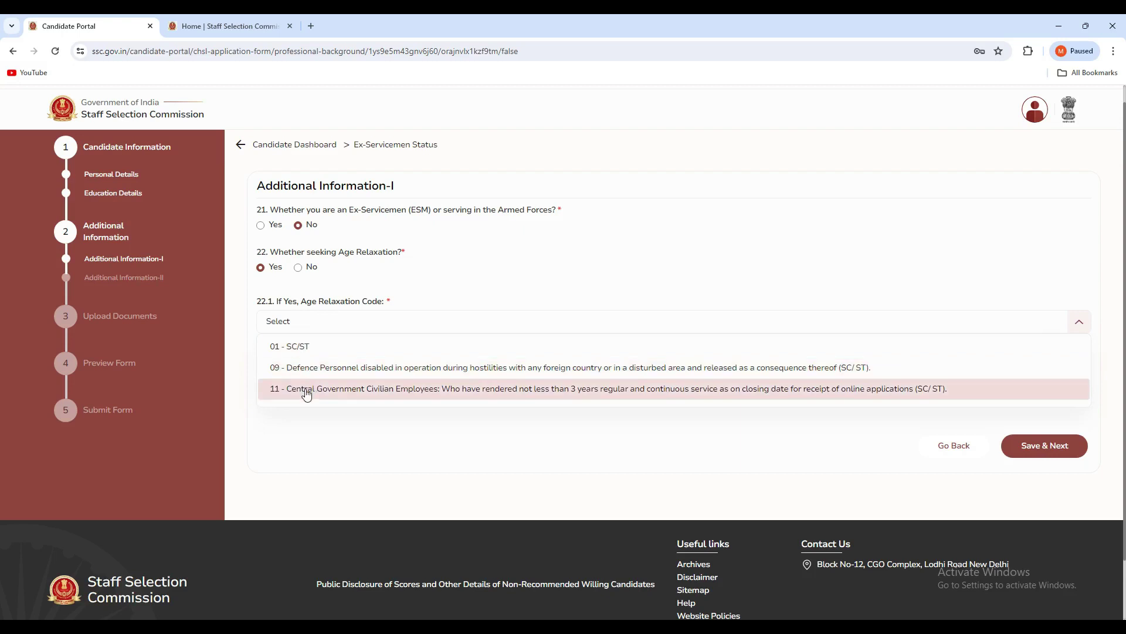
pyautogui.click(311, 352)
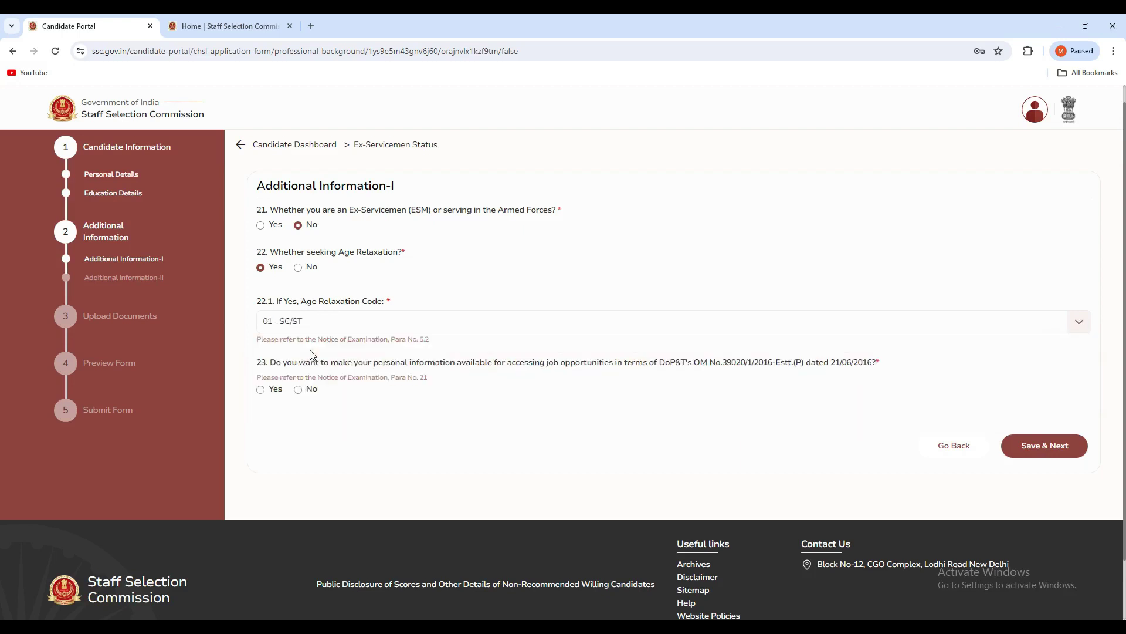
pyautogui.click(299, 390)
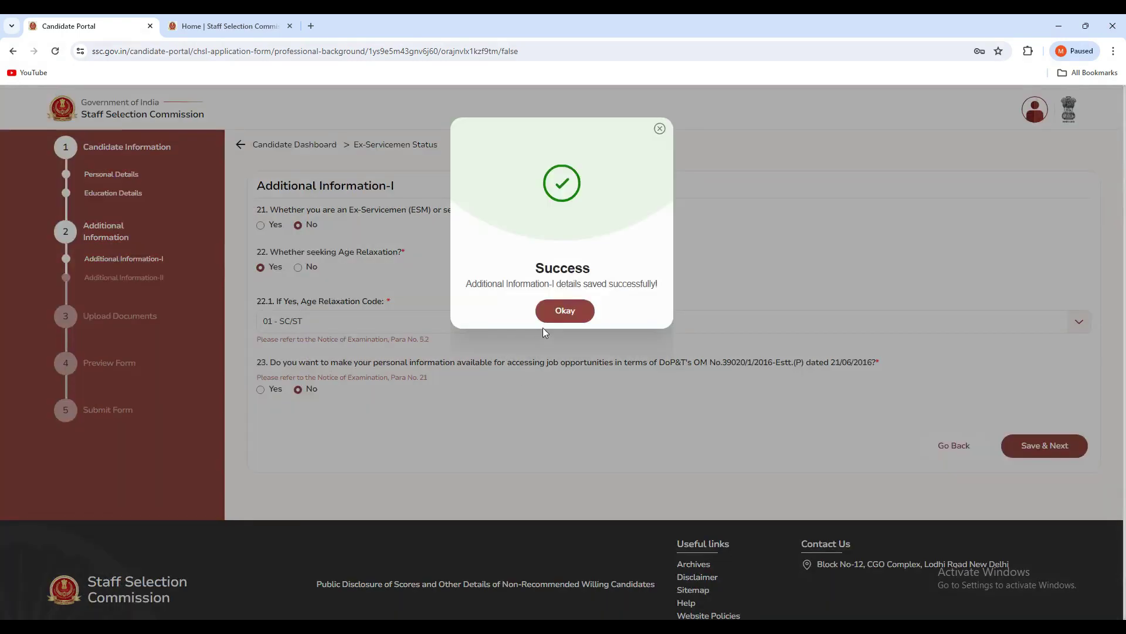
pyautogui.click(557, 315)
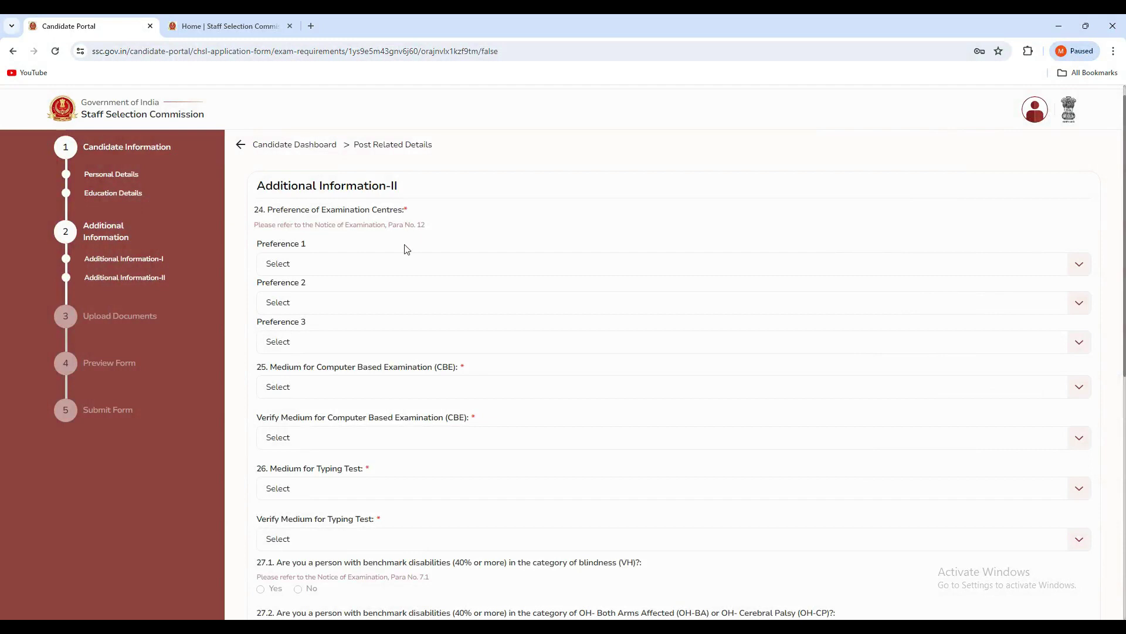
# - Set the first examination centre preference to ER-Siliguri (4415)
pyautogui.click(289, 263)
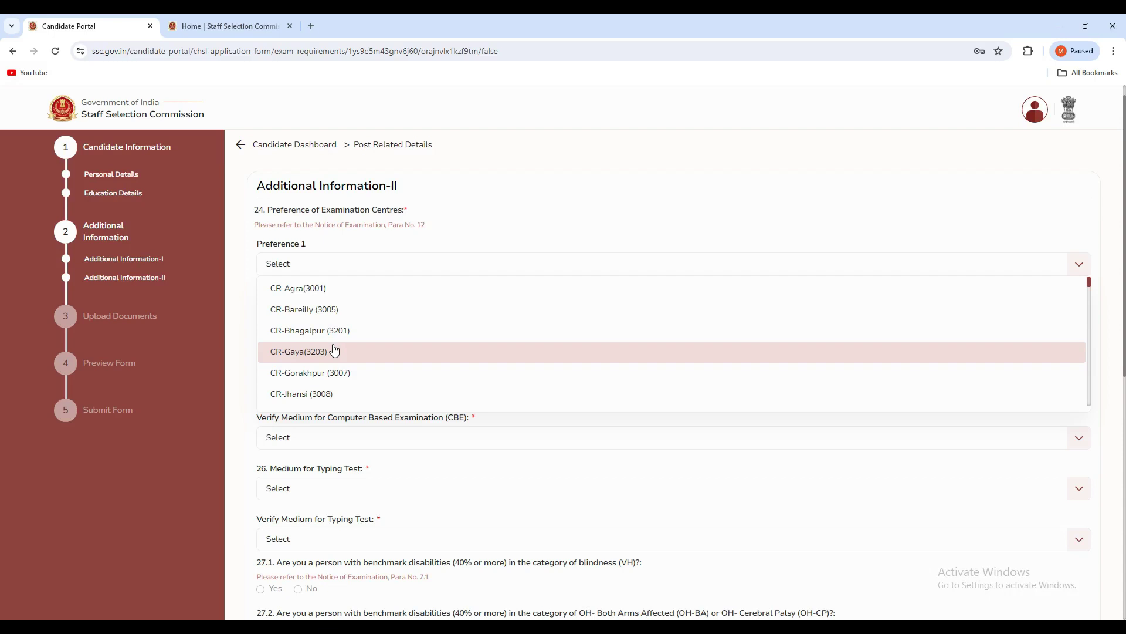
pyautogui.scroll(-3, 334, 350)
pyautogui.scroll(-5, 332, 353)
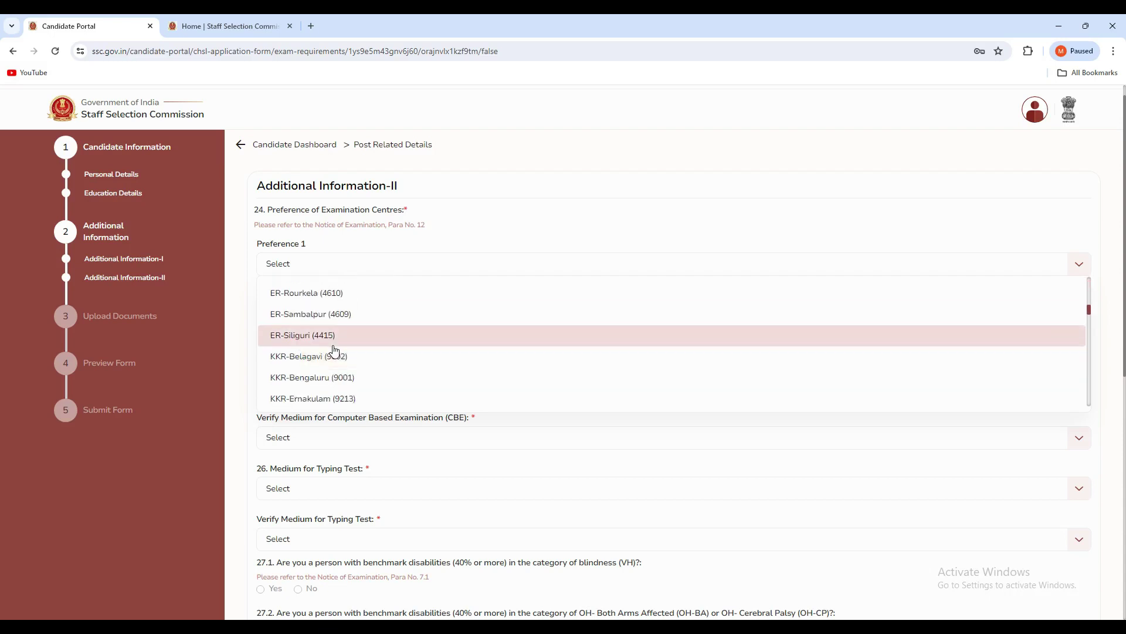
pyautogui.click(300, 342)
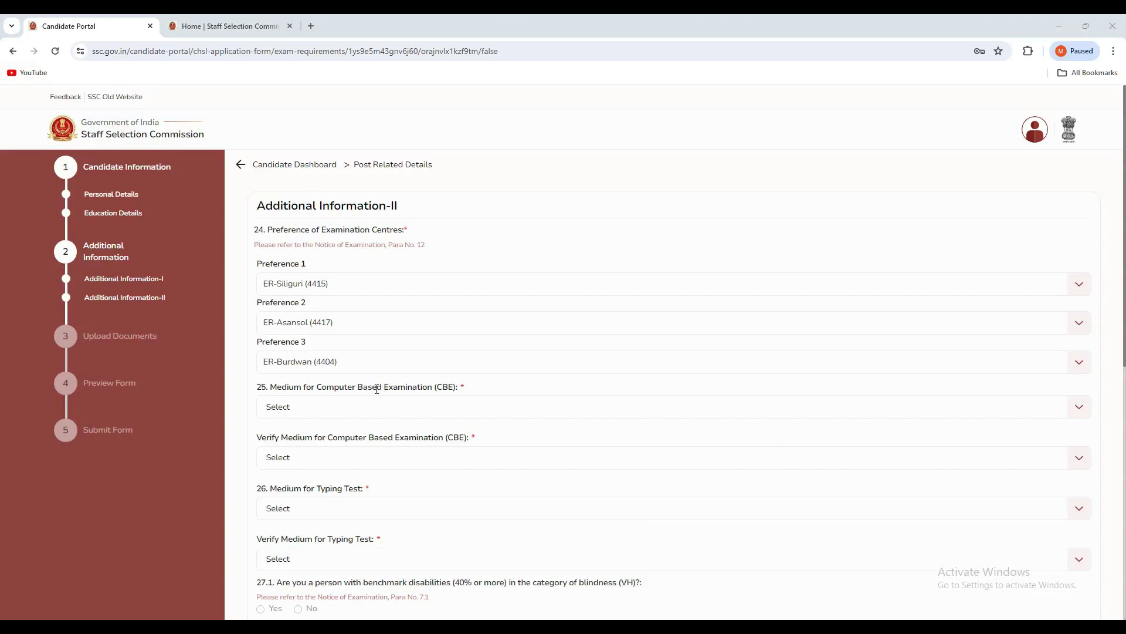
# - Set the medium for the Computer Based Examination (CBE) to 04 - Bengali
pyautogui.click(375, 408)
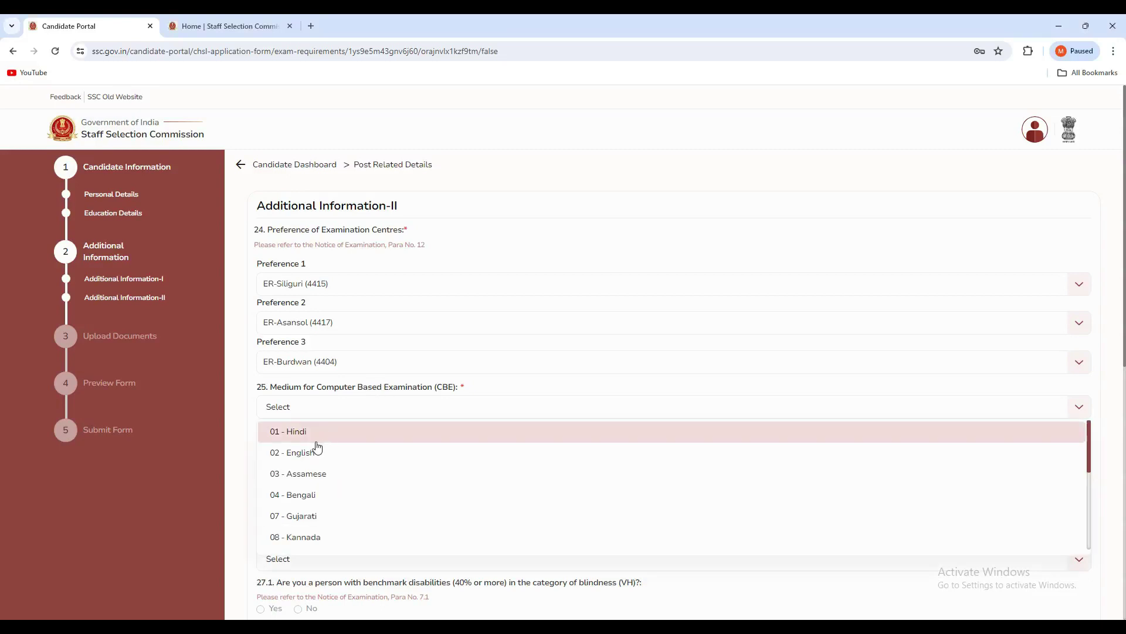
pyautogui.click(313, 495)
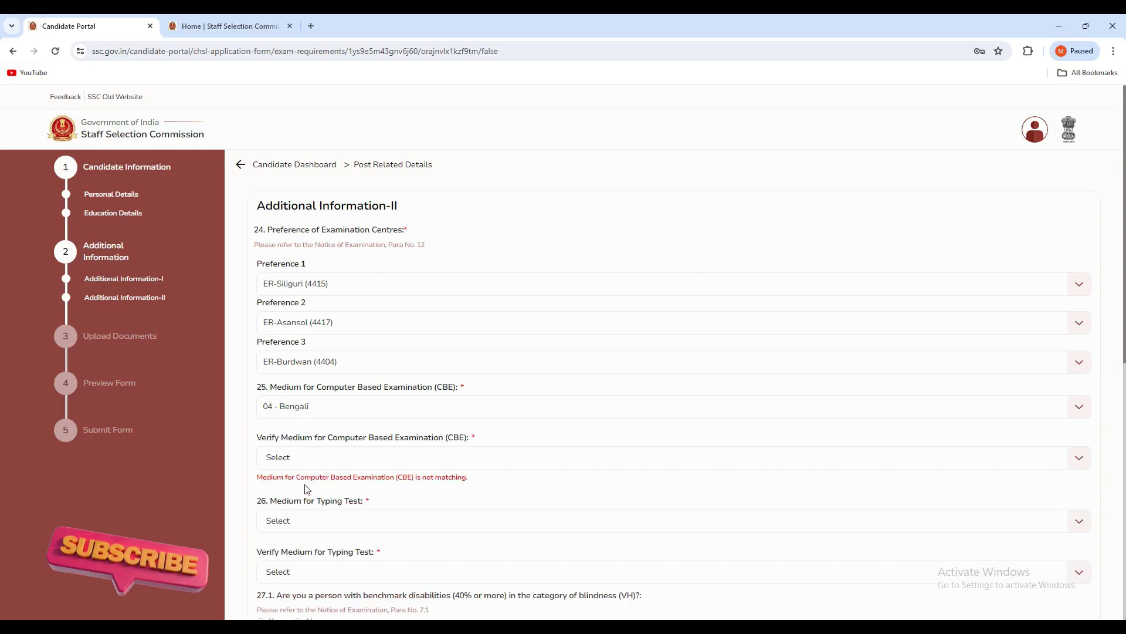
# - Verify the medium for the Computer Based Examination (CBE) as 04 - Bengali
pyautogui.scroll(-1, 281, 452)
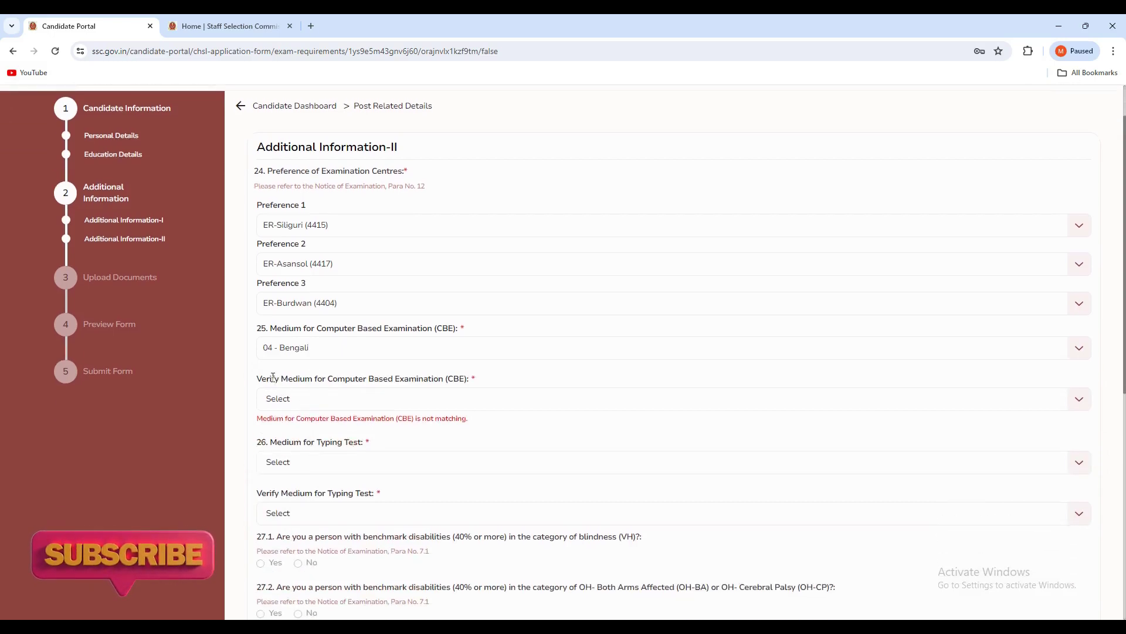
pyautogui.click(298, 399)
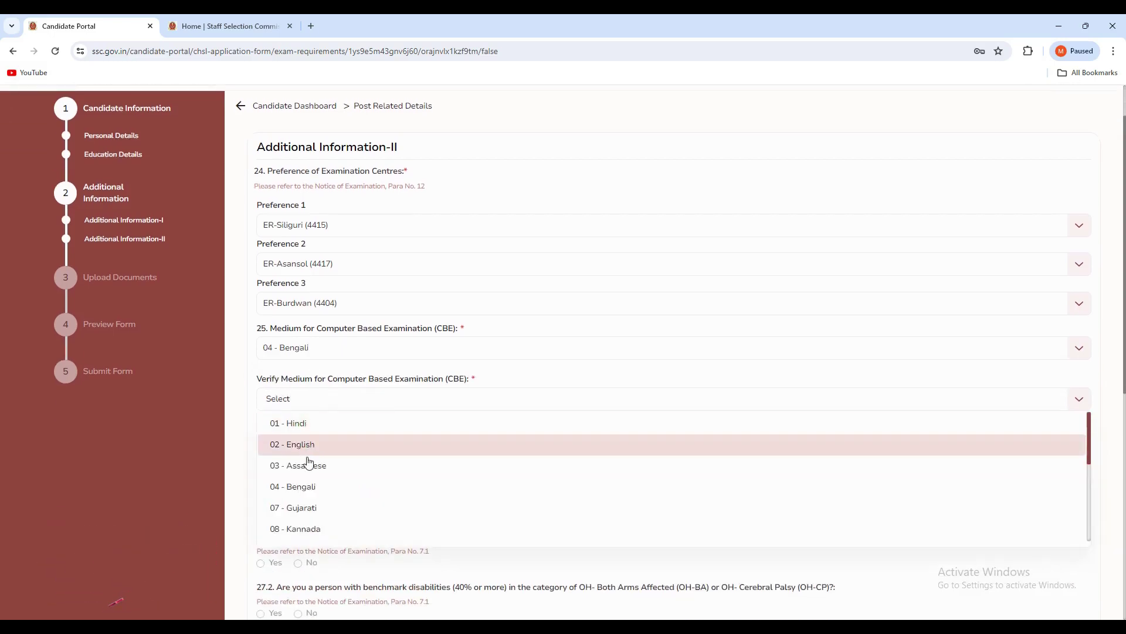
pyautogui.click(311, 498)
# - Set the medium for the typing test to English and verify it as English
pyautogui.scroll(-2, 283, 381)
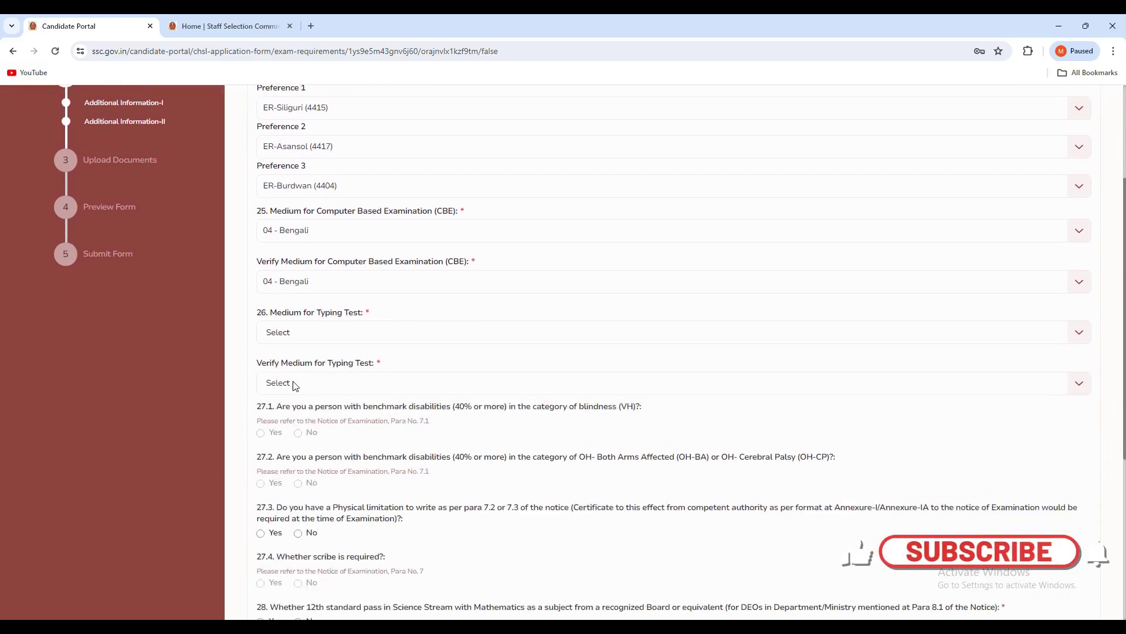
pyautogui.click(349, 335)
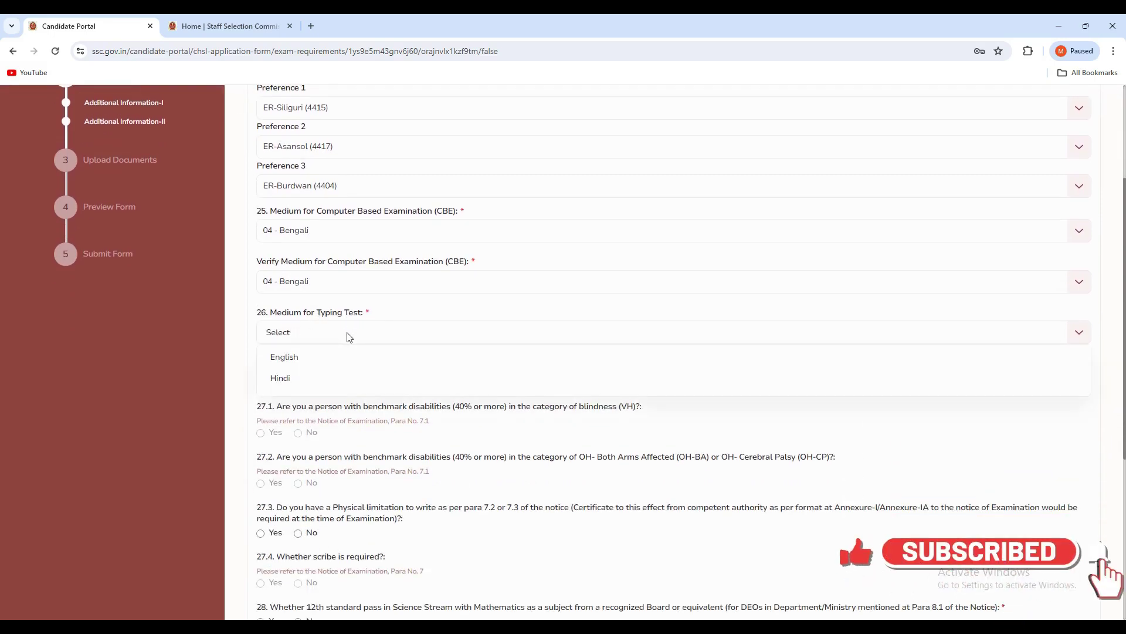
pyautogui.click(305, 361)
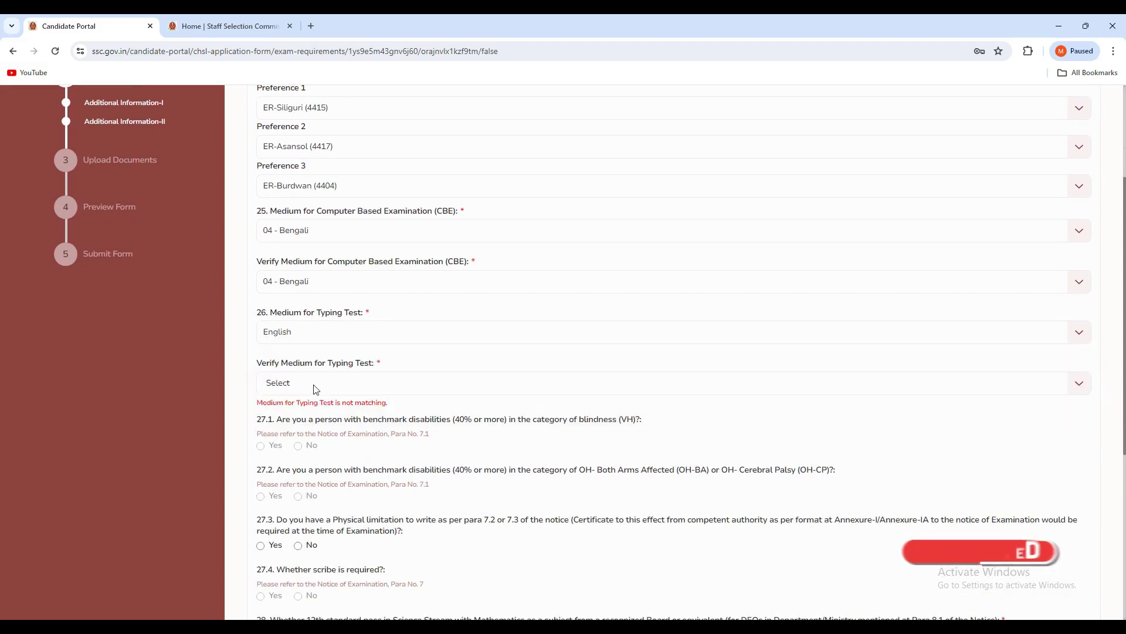
pyautogui.click(315, 388)
pyautogui.click(305, 410)
# - Answer No to the physical limitation to write and 12th Science with Mathematics questions, and save Additional Information-II
pyautogui.scroll(-3, 305, 357)
pyautogui.click(298, 357)
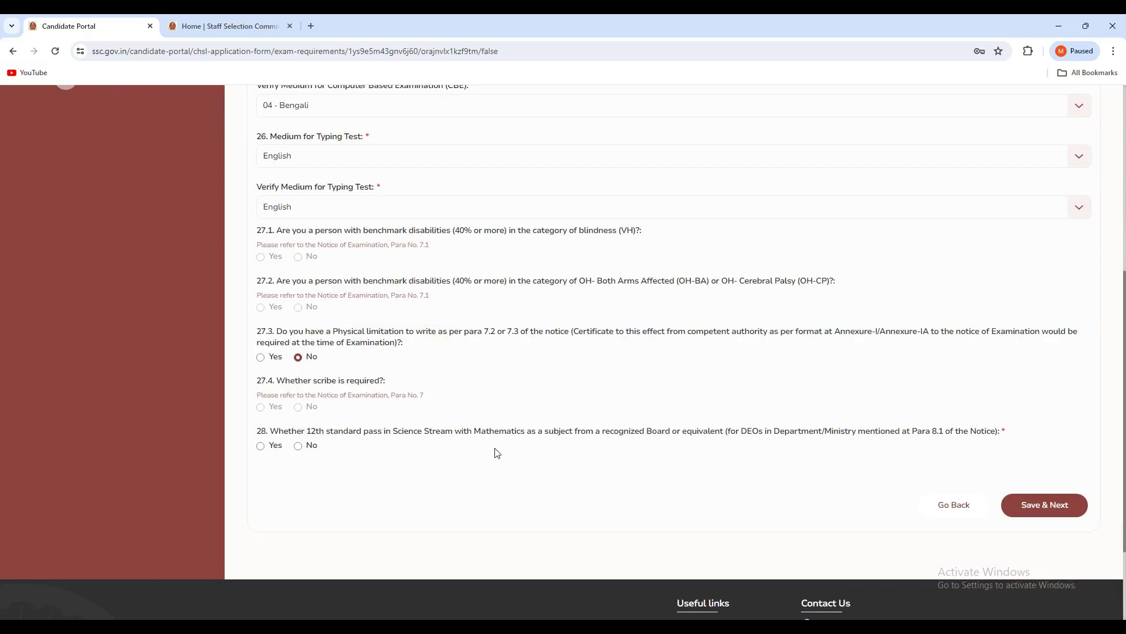
pyautogui.click(298, 448)
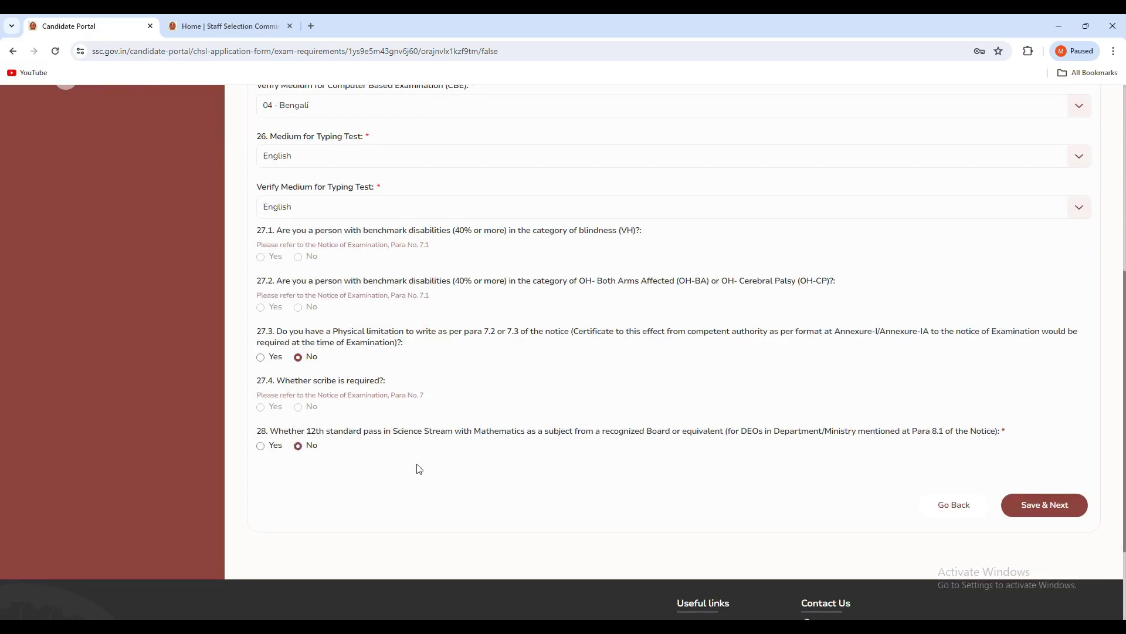
pyautogui.click(1038, 510)
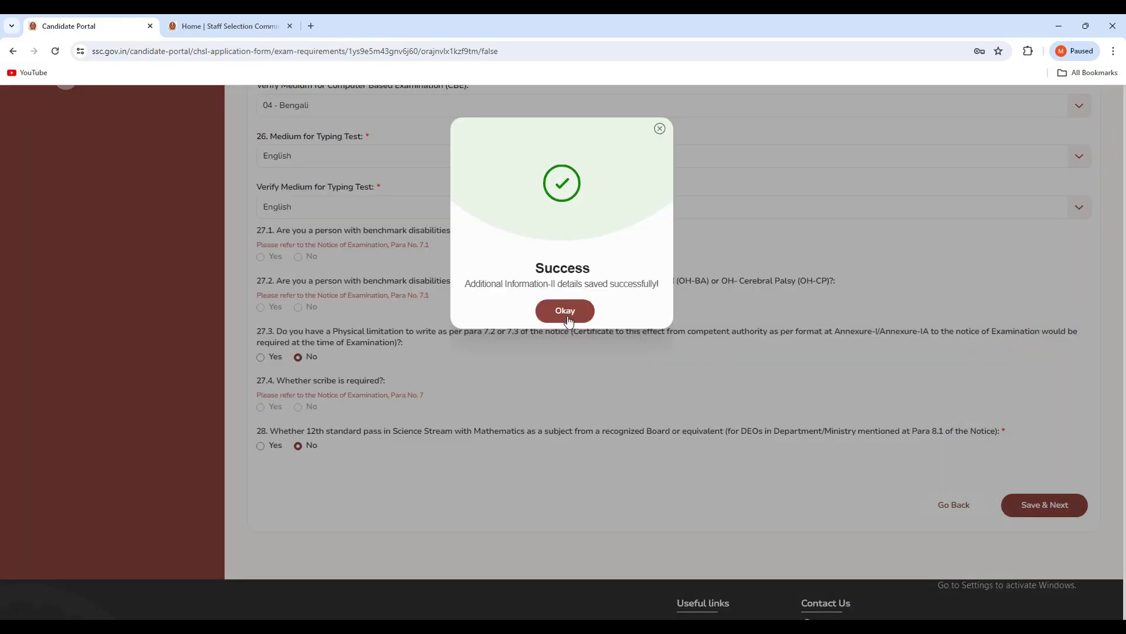
pyautogui.click(567, 312)
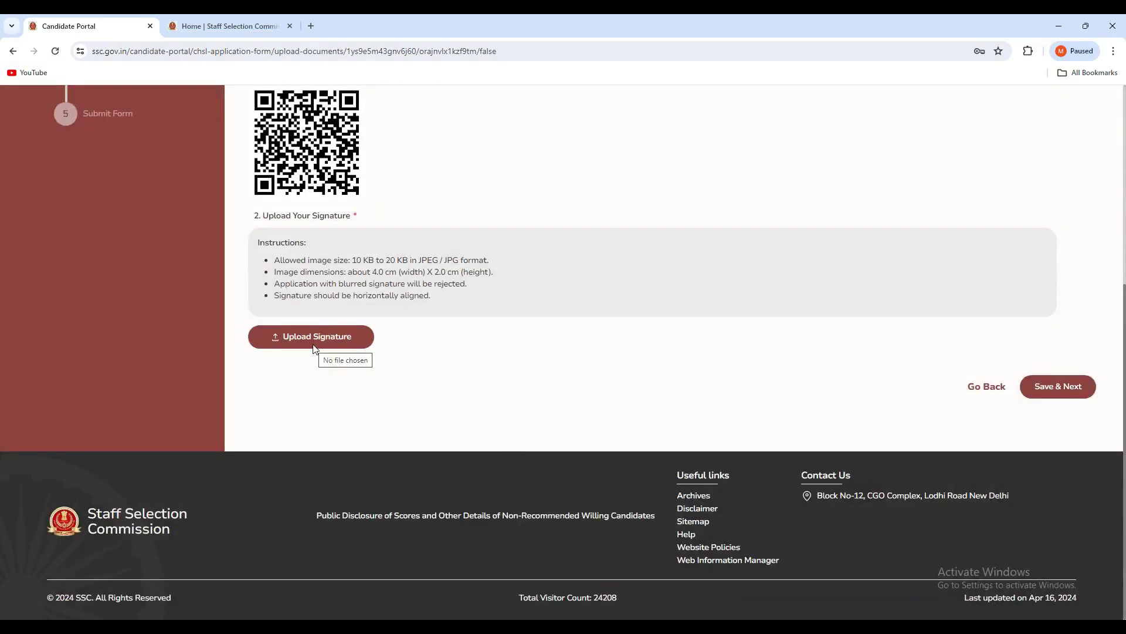
# - Save the captured live photograph in the Upload Photograph & Signature section
pyautogui.scroll(2, 329, 364)
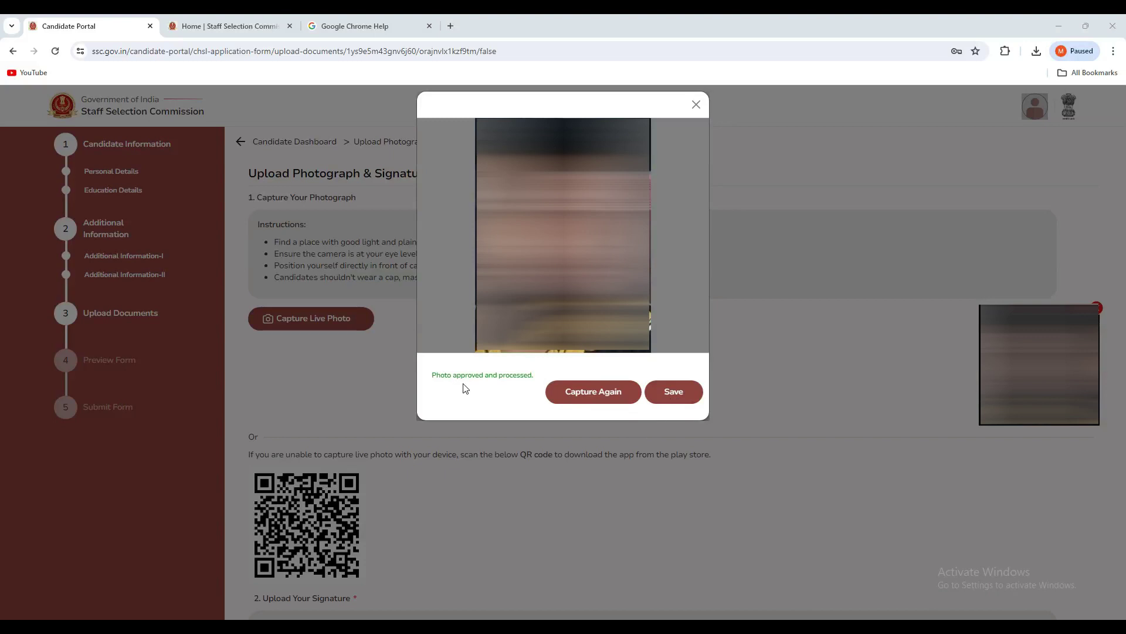
pyautogui.click(671, 399)
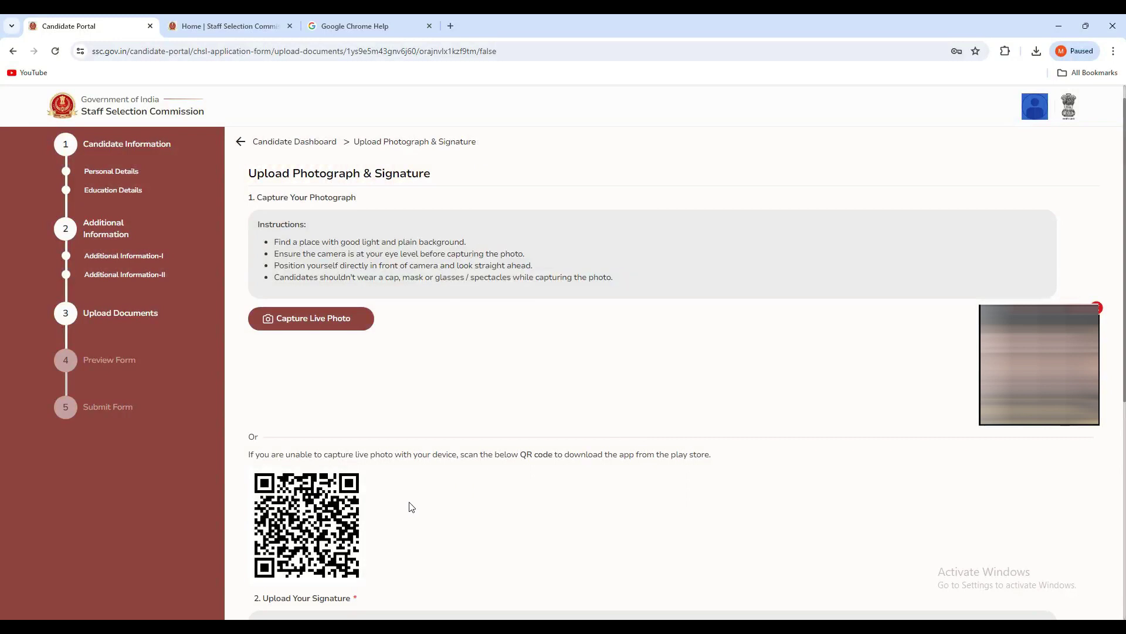
# - Go through the application preview to its end and continue to the declaration
pyautogui.scroll(-6, 410, 505)
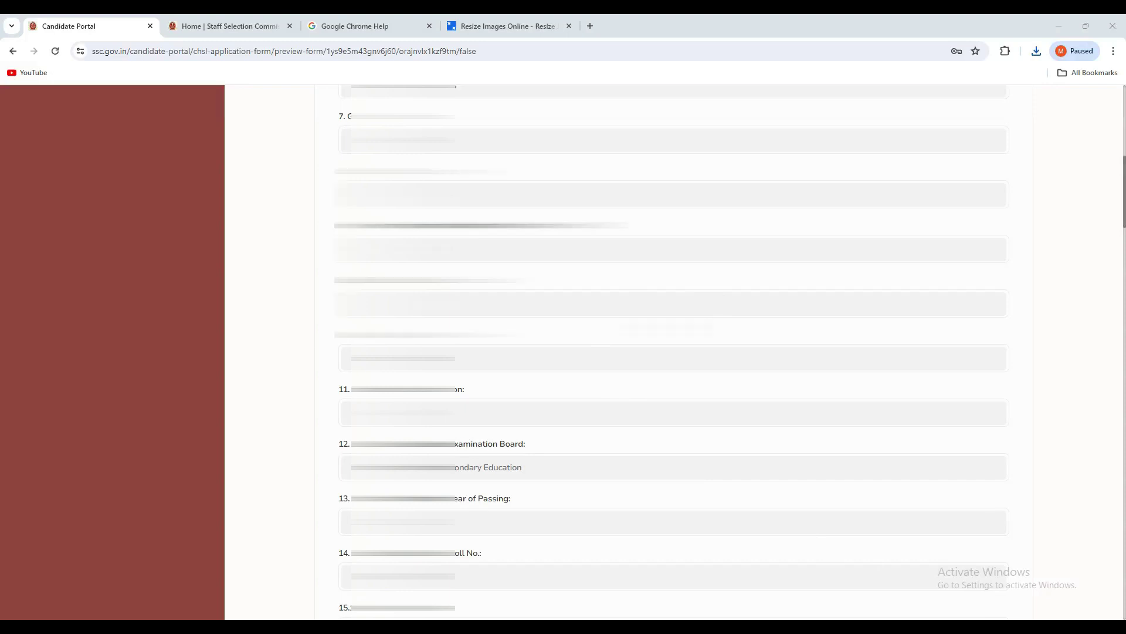
pyautogui.scroll(-10, 707, 328)
pyautogui.click(1053, 382)
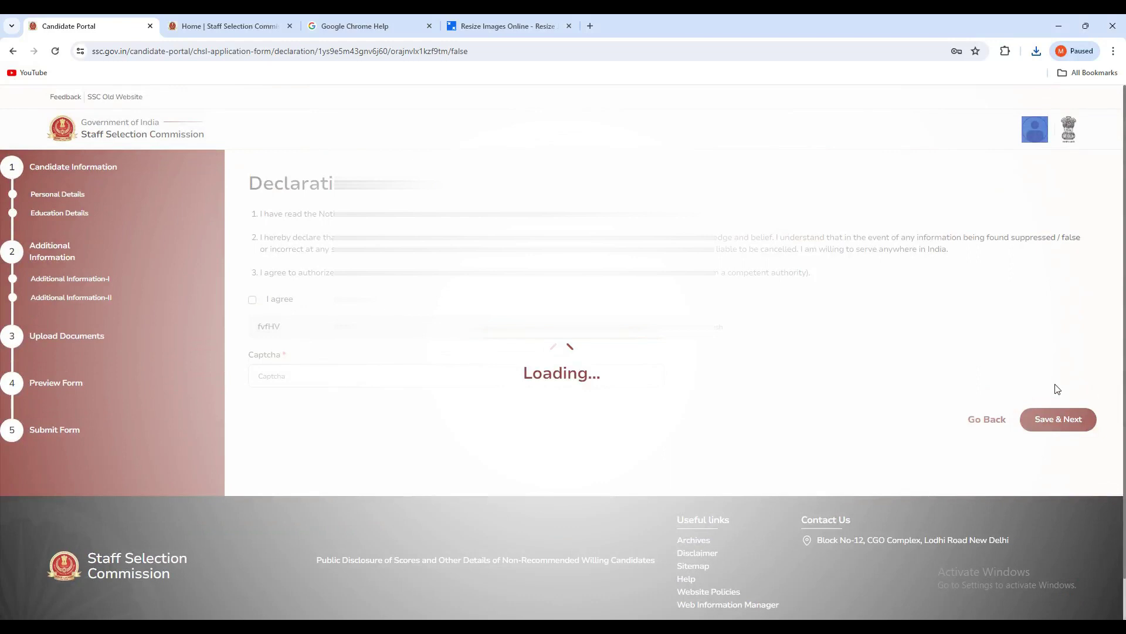
# - Agree to the declaration, enter the displayed captcha and submit the application form
pyautogui.click(252, 301)
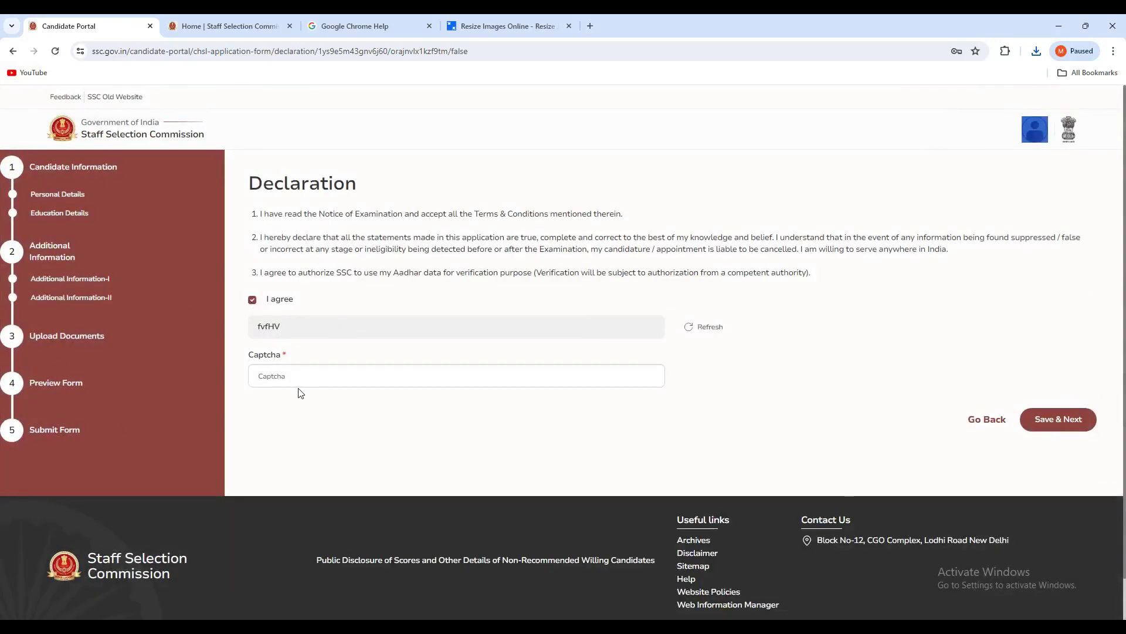
pyautogui.click(295, 378)
pyautogui.write('fvfHV')
pyautogui.click(1059, 420)
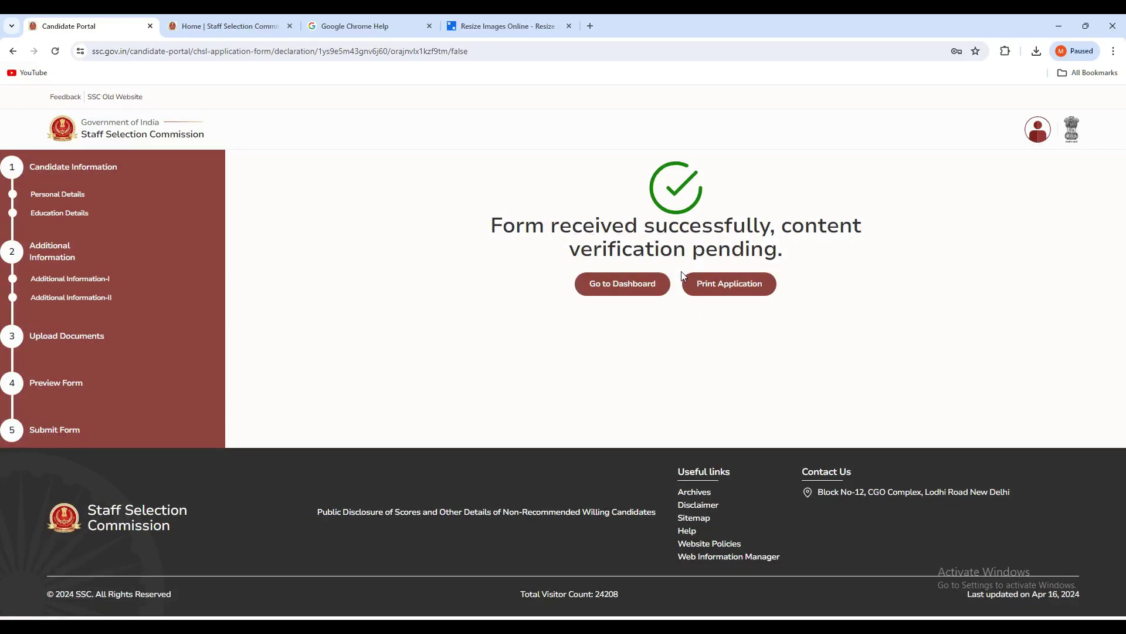
# - Open the print version of the submitted application and switch to the Staff Selection Commission home page
pyautogui.click(738, 289)
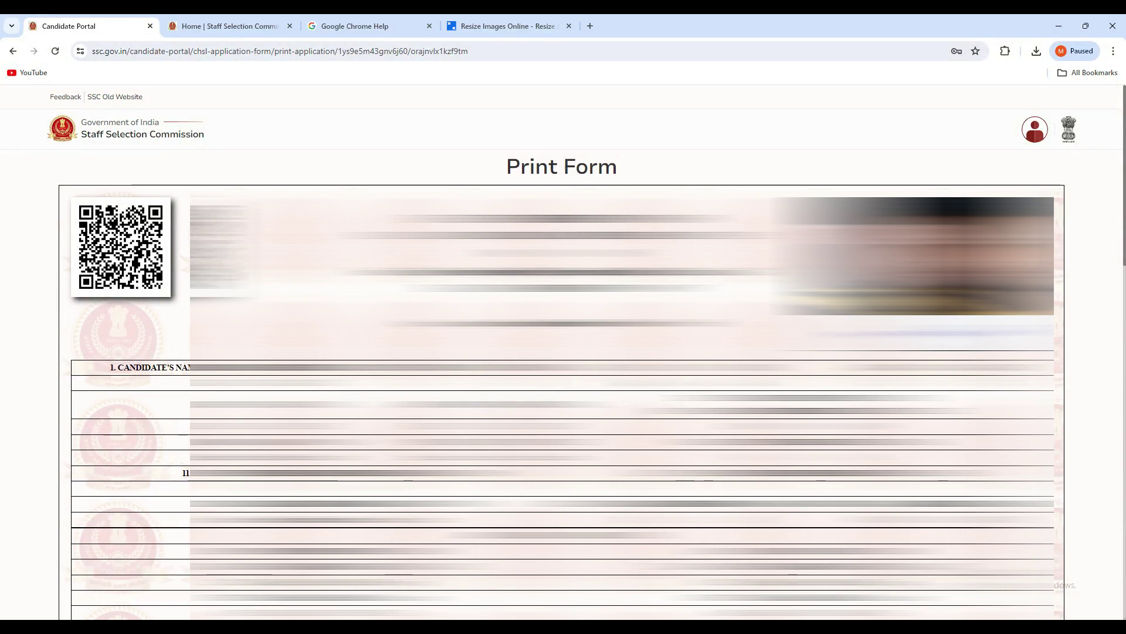
pyautogui.hotkey('ctrl', 'Tab')
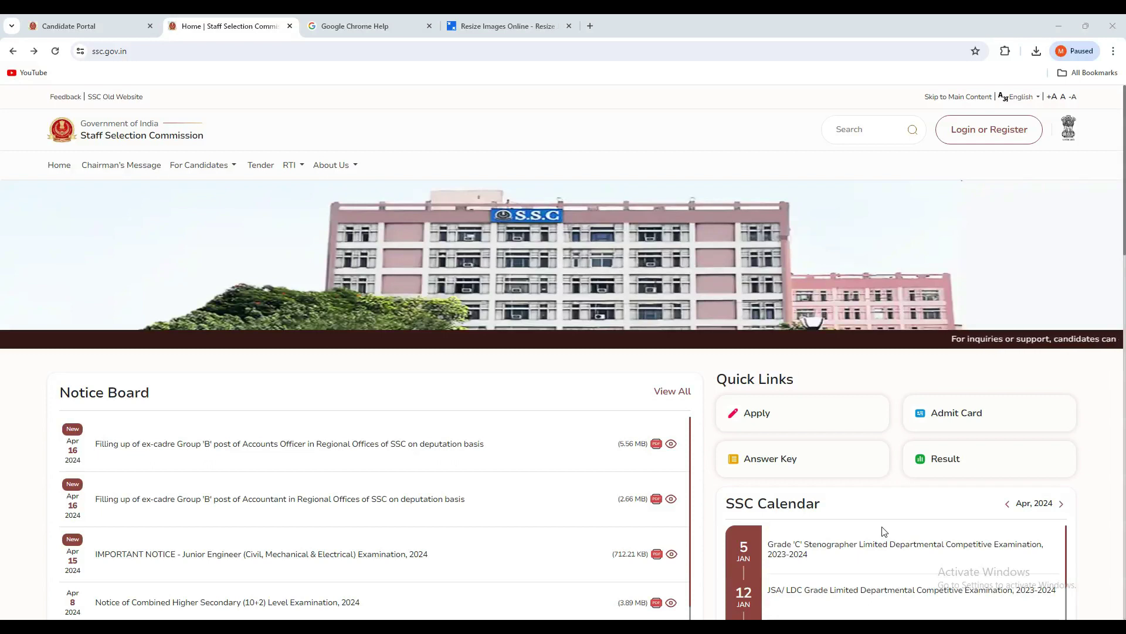